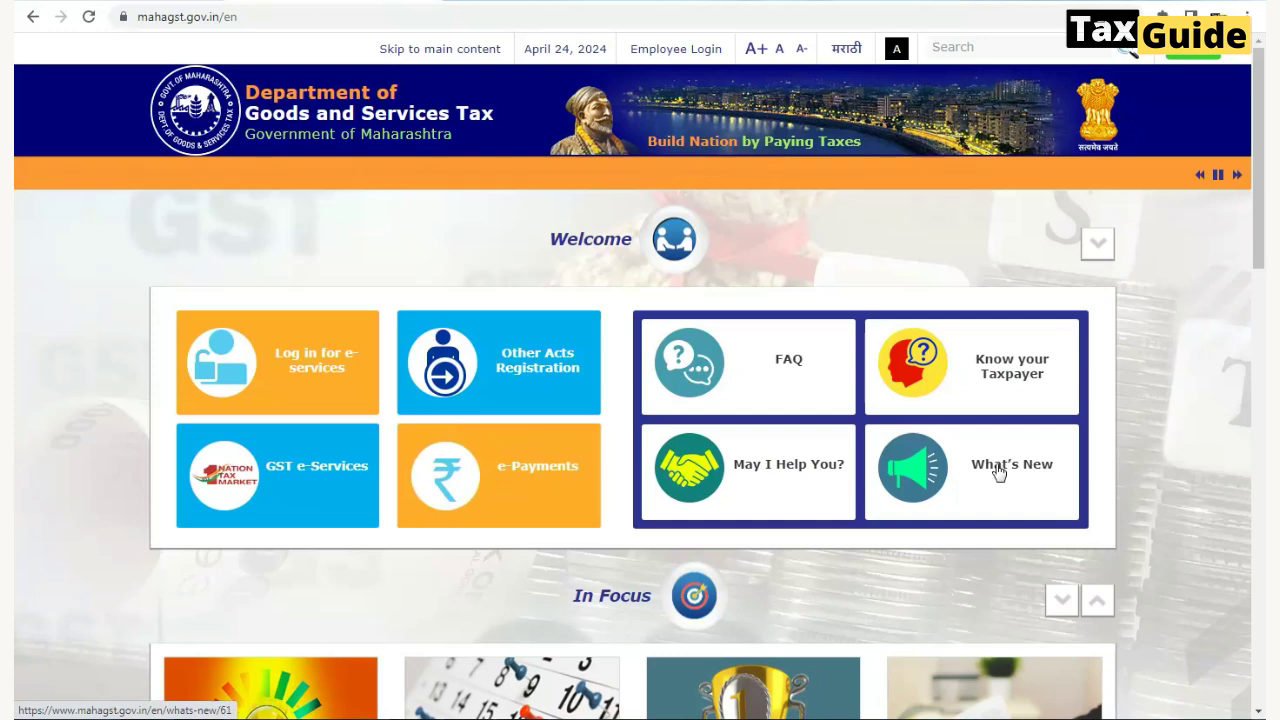
- View the What's New announcements, then go to the Forms page under Downloads
{"action": "left_click", "coordinate": [999, 473]}
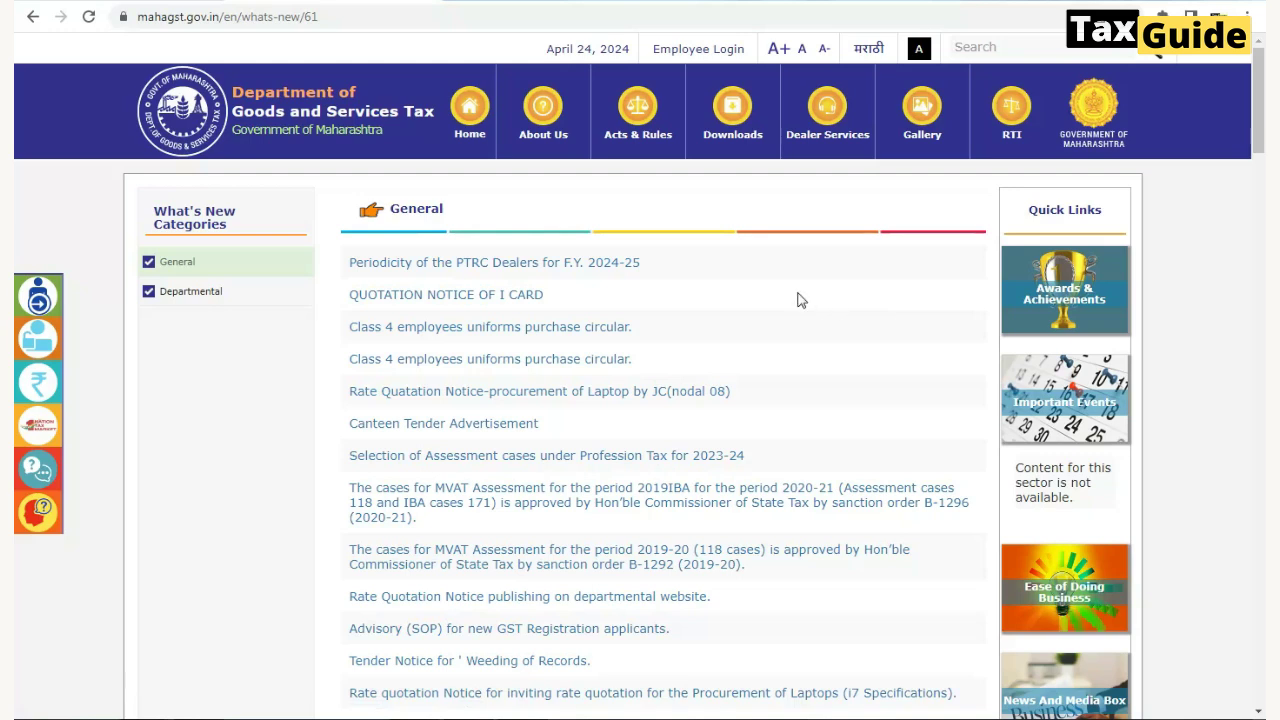
{"action": "mouse_move", "coordinate": [739, 145]}
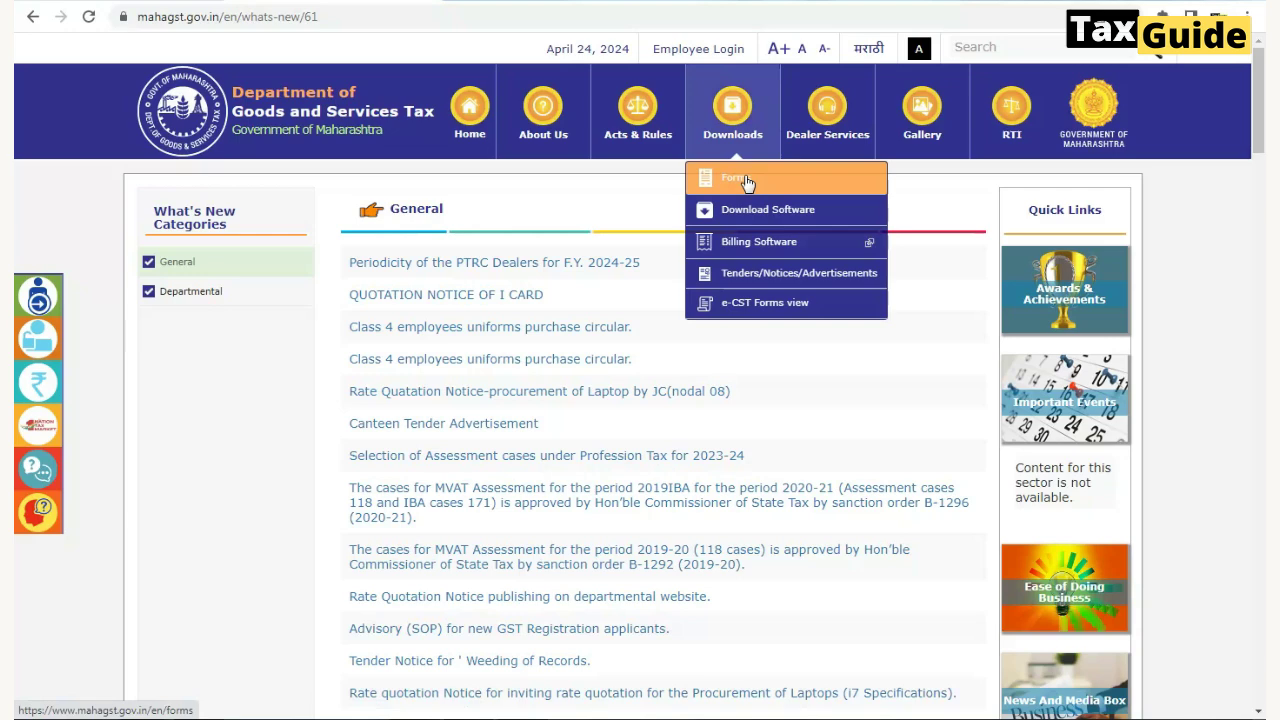
{"action": "left_click", "coordinate": [746, 183]}
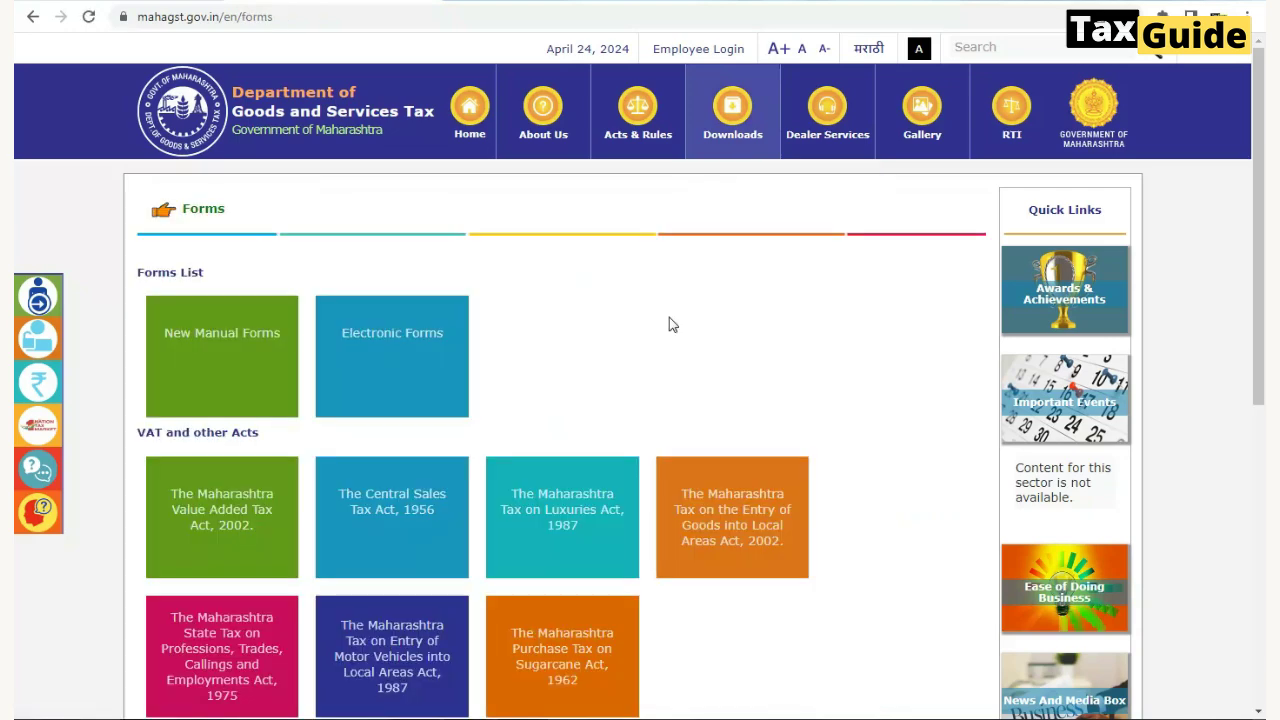
- In Electronic Forms, select the Form III (B) PTRC e-Return template row for 01/04/2023 onward
{"action": "left_click", "coordinate": [393, 340]}
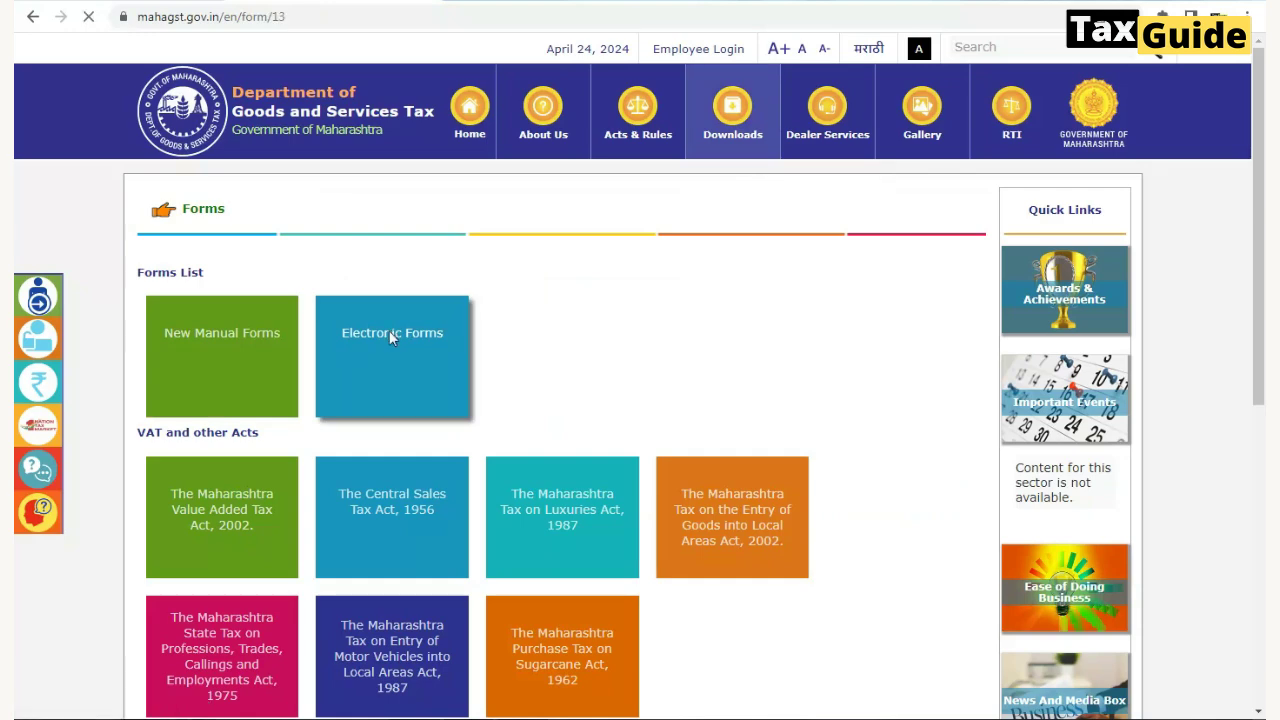
{"action": "scroll", "coordinate": [593, 374], "scroll_direction": "down", "scroll_amount": 3}
{"action": "scroll", "coordinate": [593, 374], "scroll_direction": "down", "scroll_amount": 10}
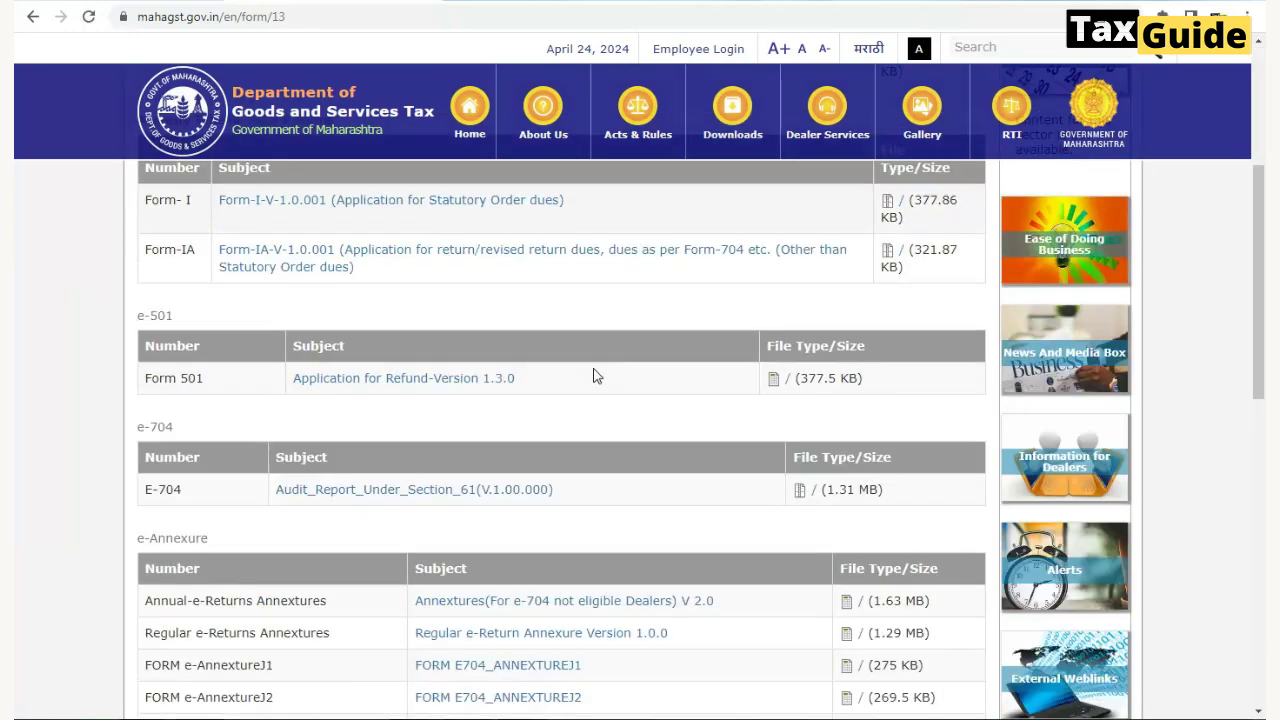
{"action": "scroll", "coordinate": [596, 380], "scroll_direction": "down", "scroll_amount": 2}
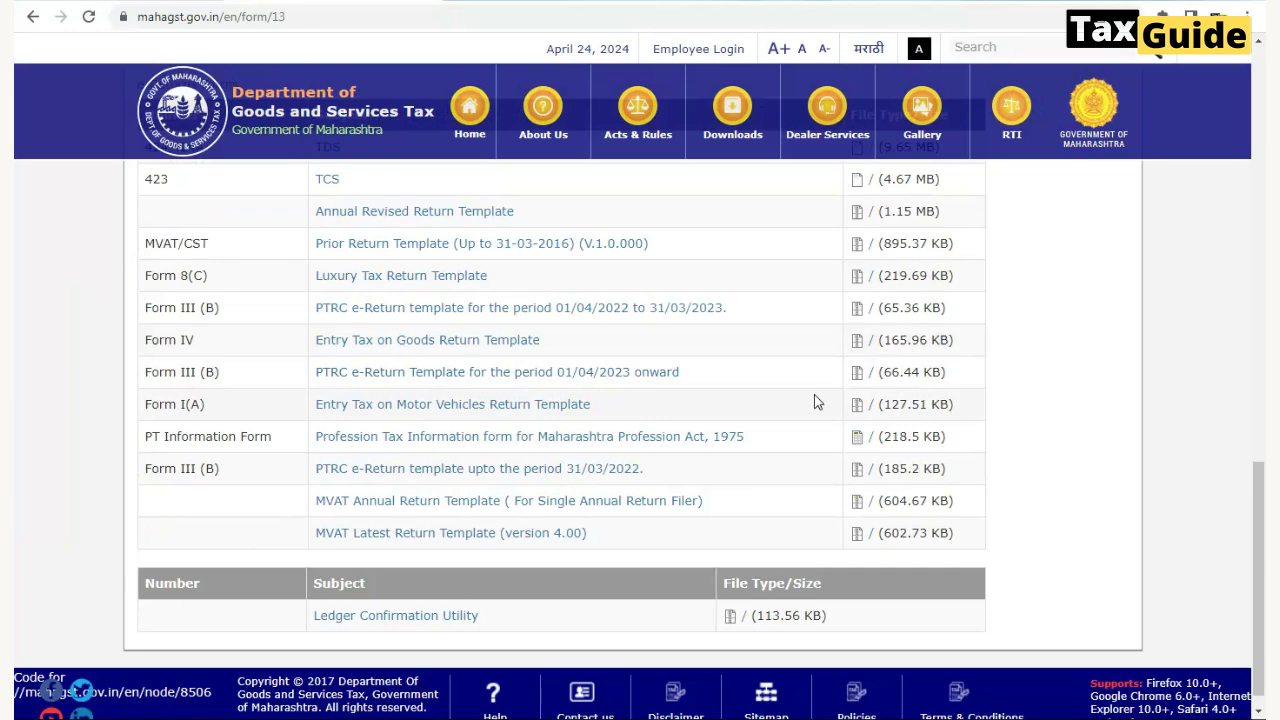
{"action": "left_click_drag", "start_coordinate": [161, 372], "coordinate": [693, 378]}
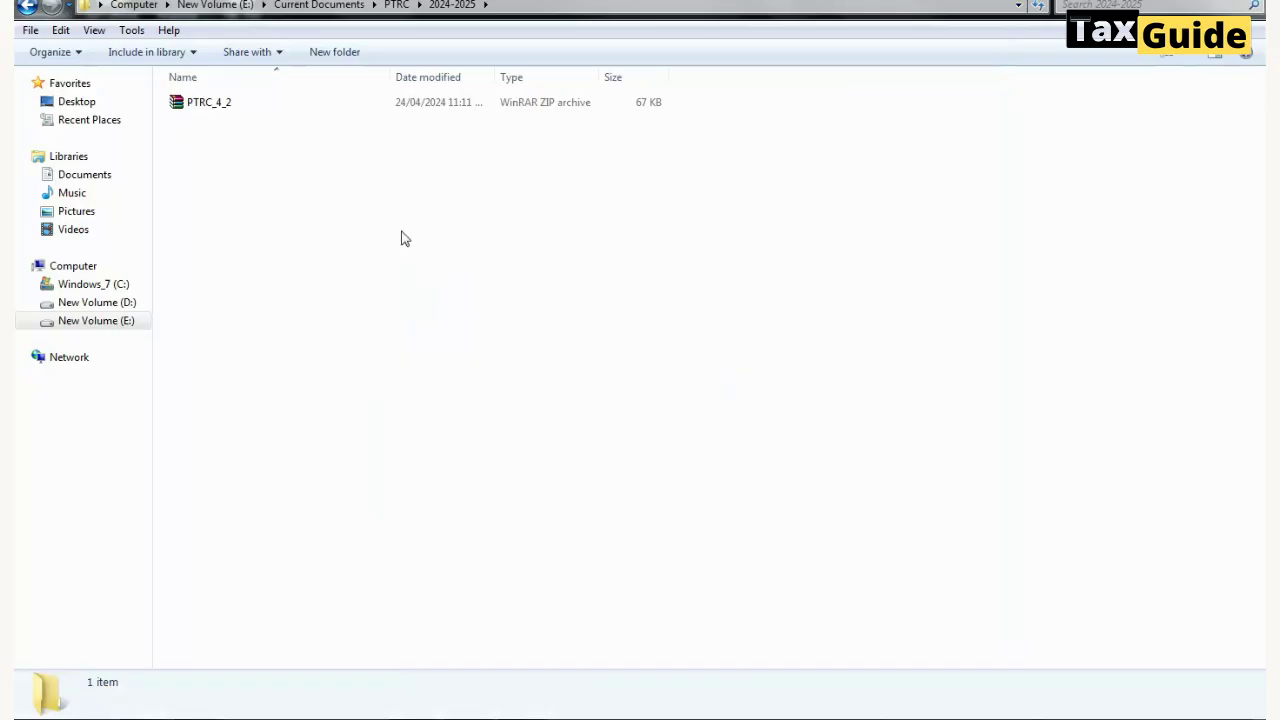
- Extract the PTRC_4_2 zip archive into the current folder
{"action": "double_click", "coordinate": [212, 105]}
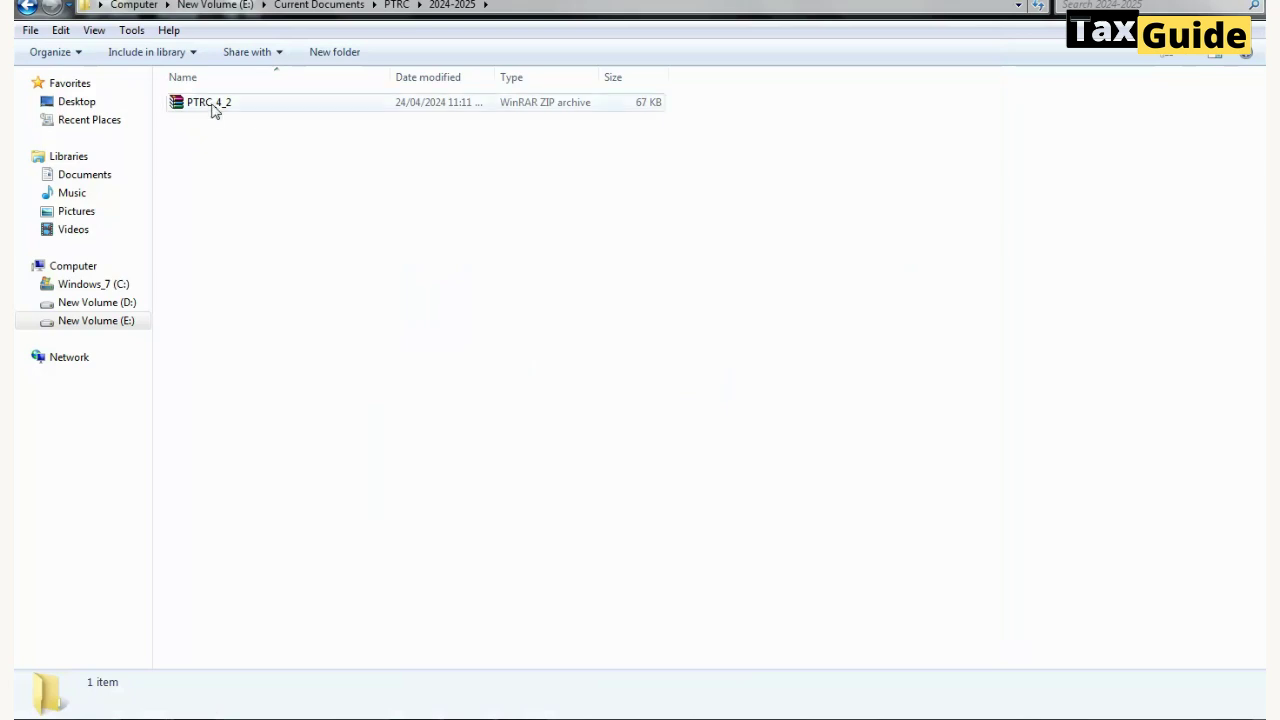
{"action": "right_click", "coordinate": [212, 104]}
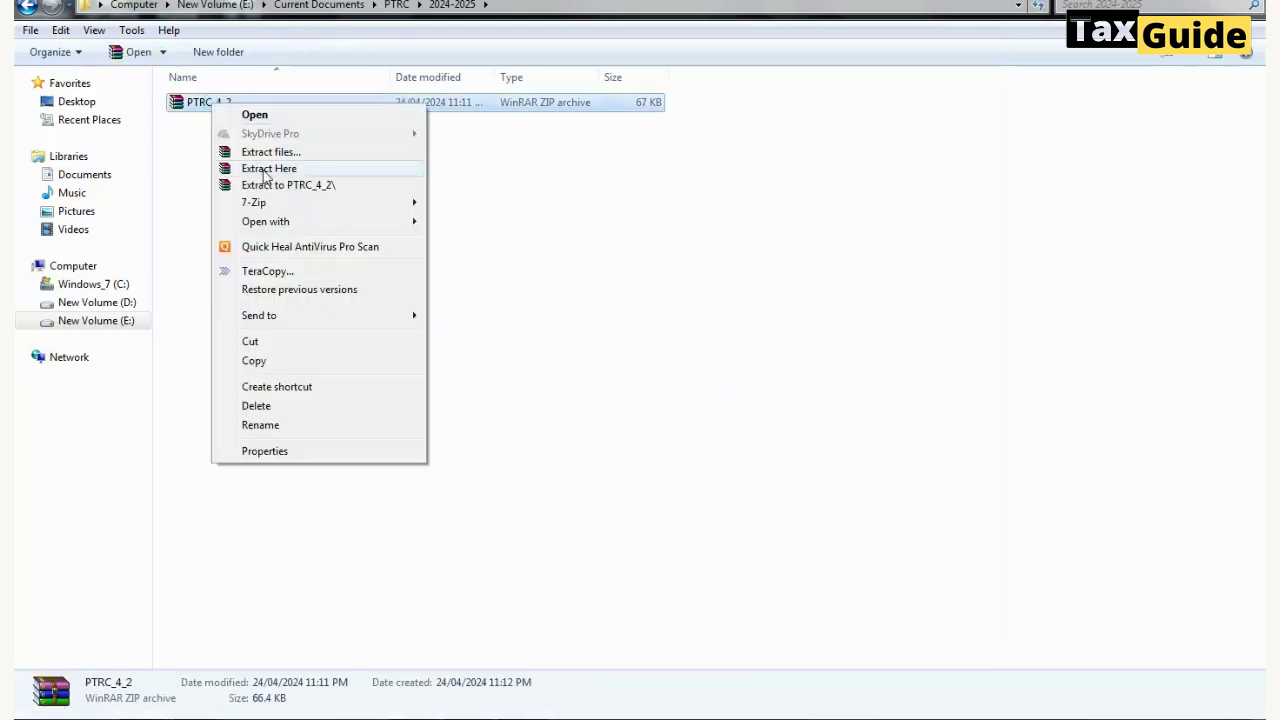
{"action": "left_click", "coordinate": [263, 170]}
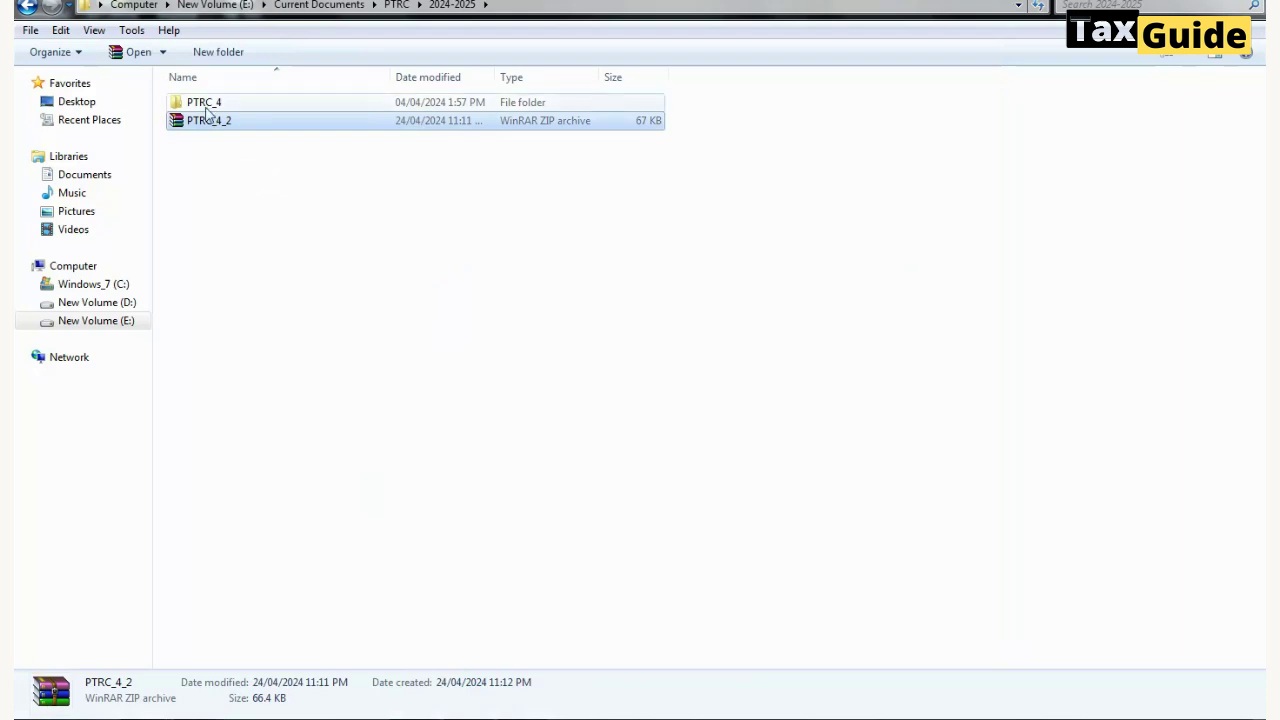
- Open the FORM-IIIB-V-1.0.004 workbook from the PTRC_4 folder
{"action": "left_click", "coordinate": [205, 104]}
{"action": "double_click", "coordinate": [205, 104]}
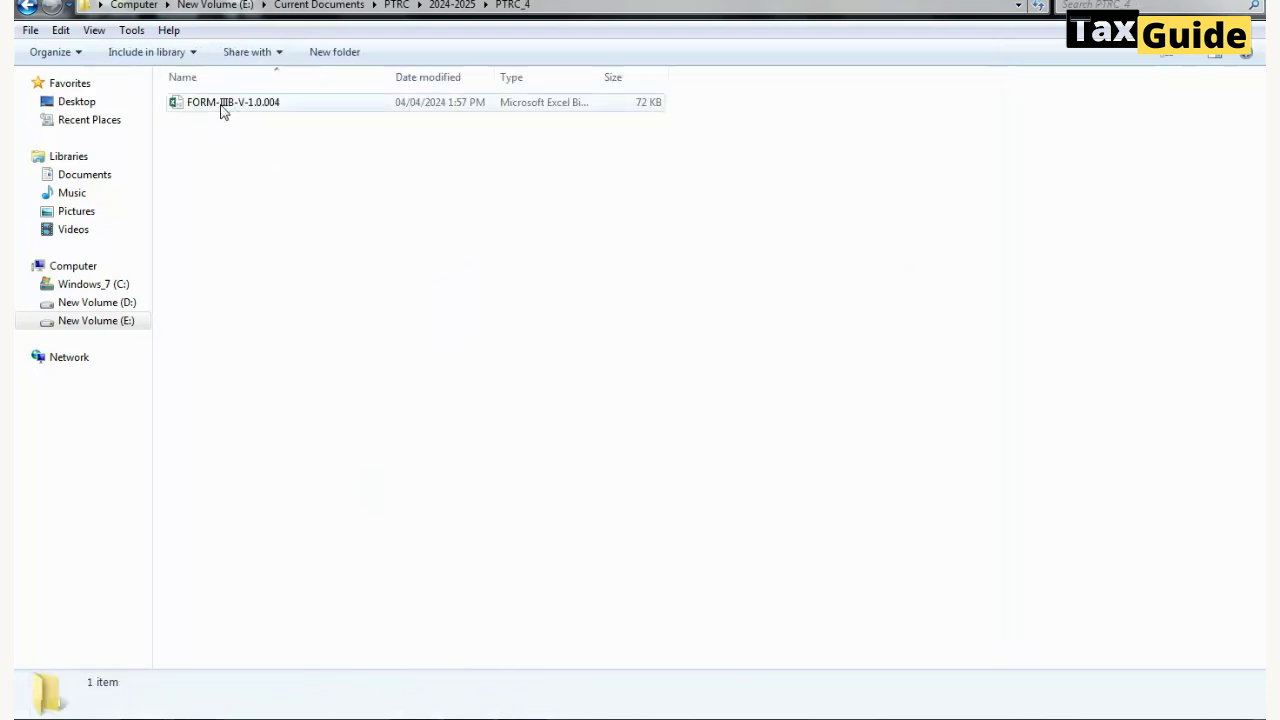
{"action": "double_click", "coordinate": [223, 104]}
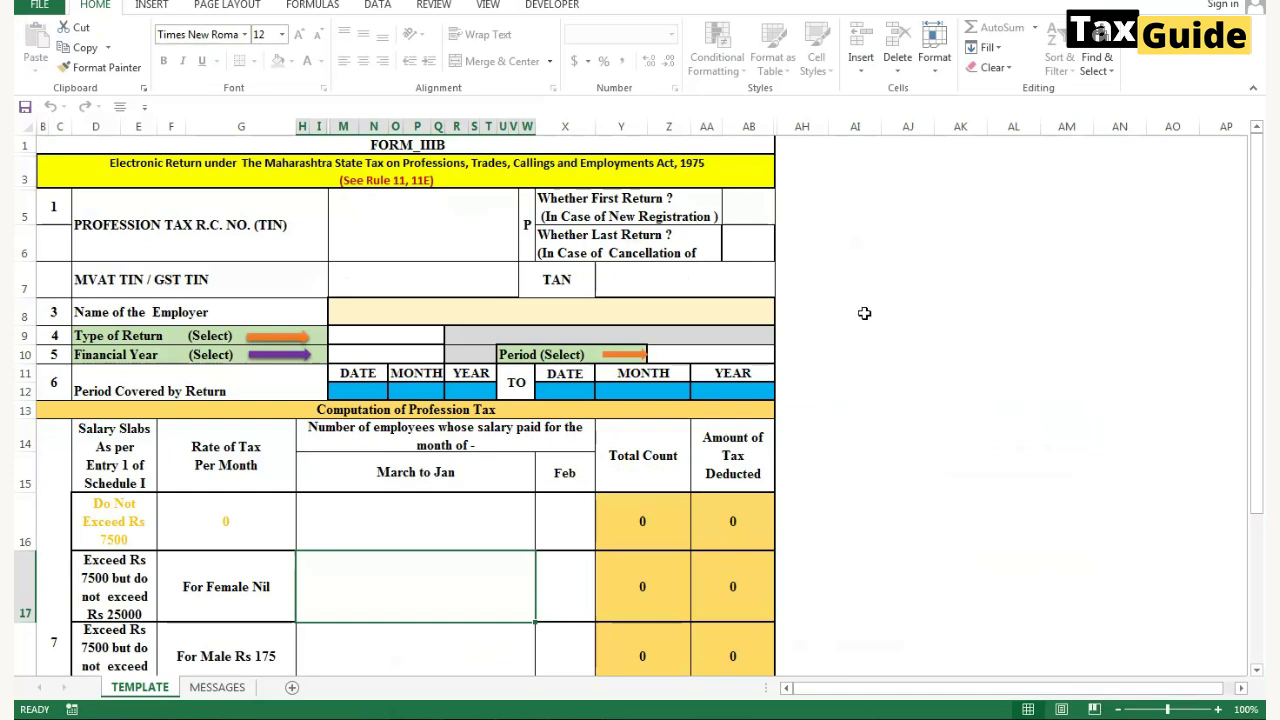
- Answer NO to both the first-return and last-return questions
{"action": "left_click", "coordinate": [406, 238]}
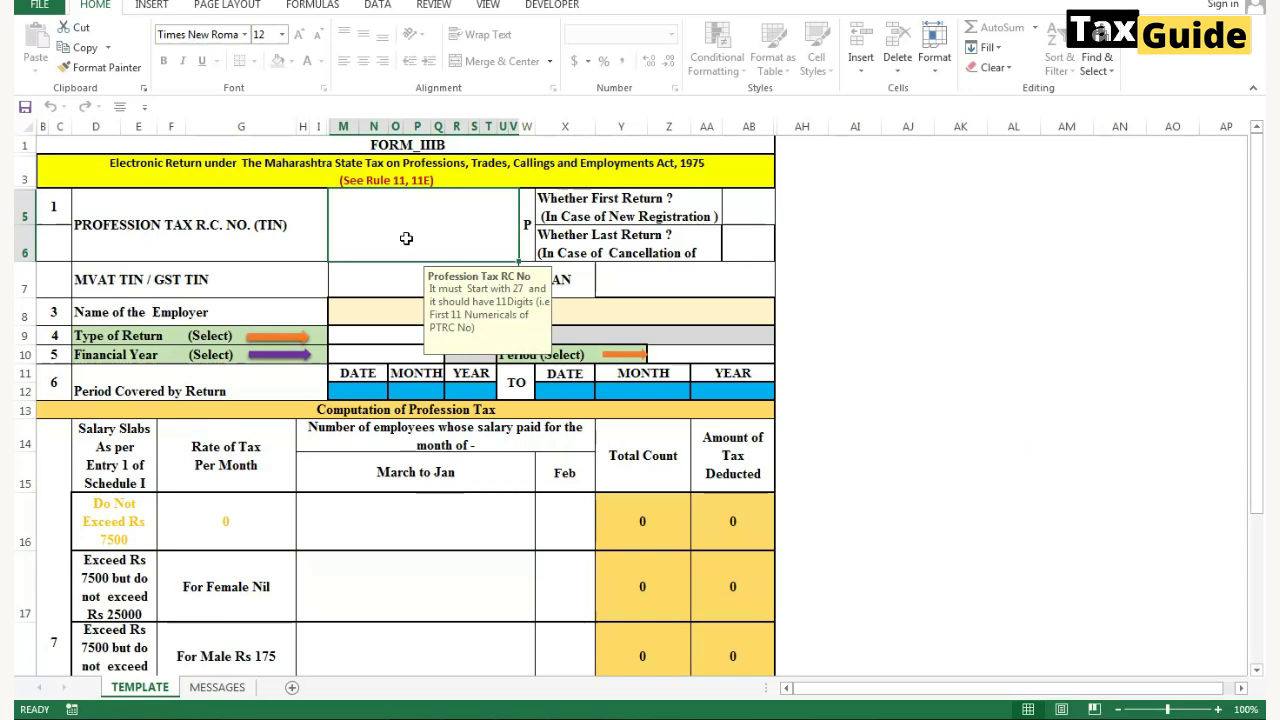
{"action": "left_click", "coordinate": [763, 211]}
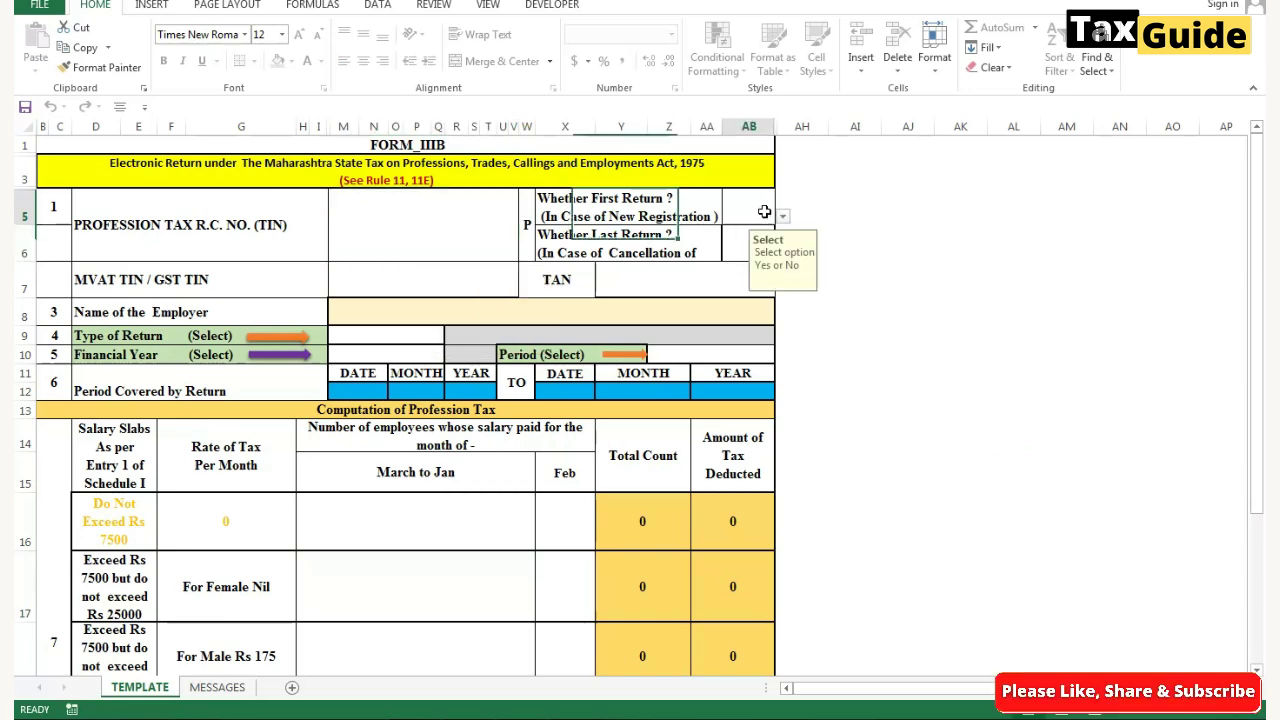
{"action": "left_click", "coordinate": [782, 219]}
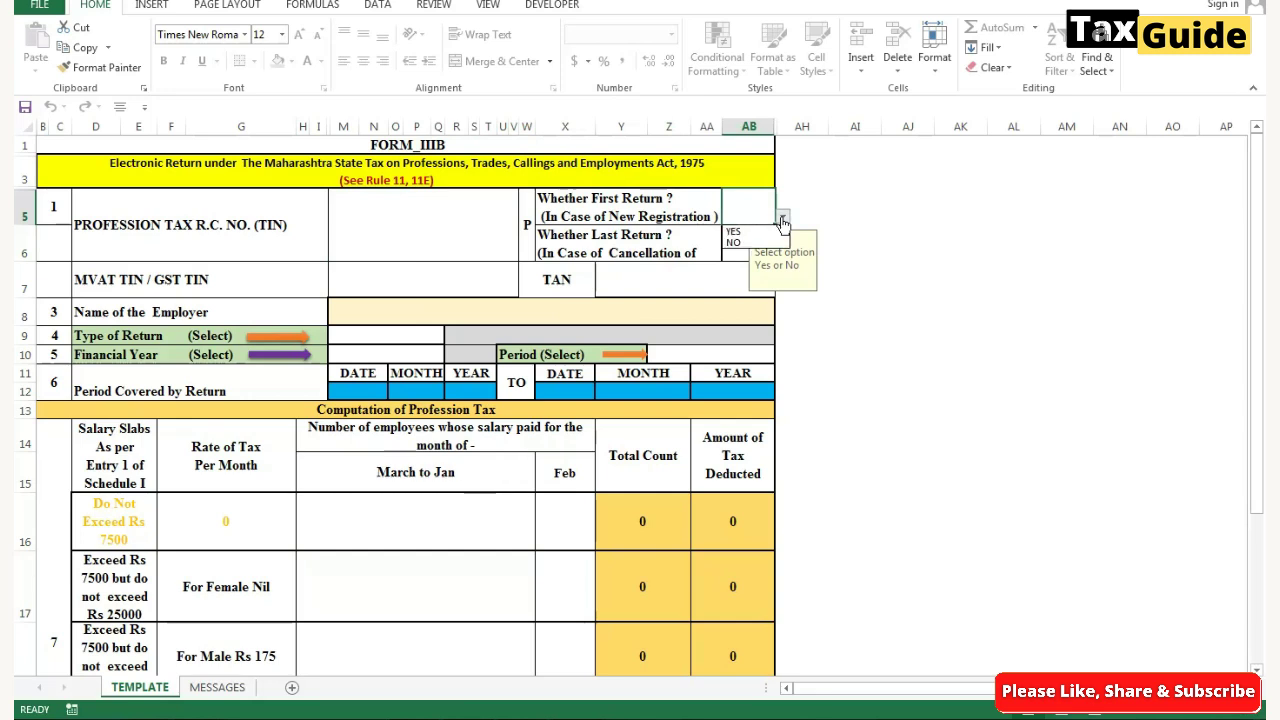
{"action": "left_click", "coordinate": [743, 246]}
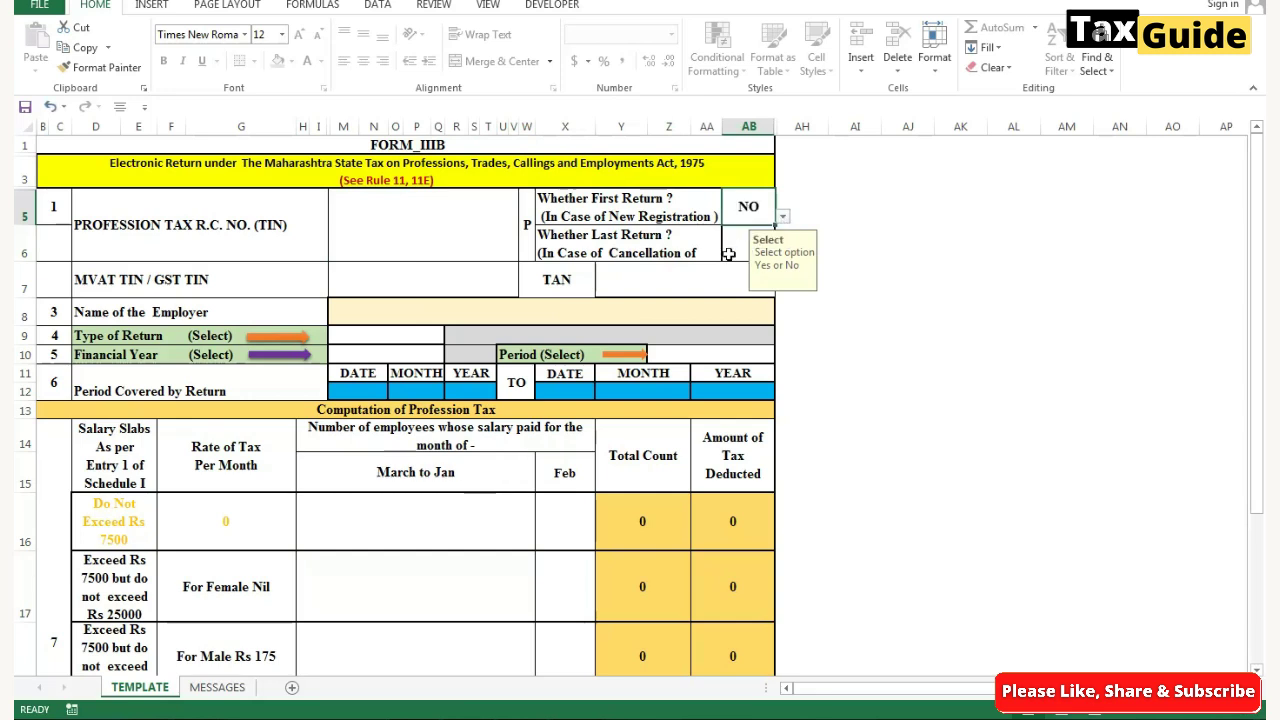
{"action": "left_click", "coordinate": [748, 248]}
{"action": "left_click", "coordinate": [781, 255]}
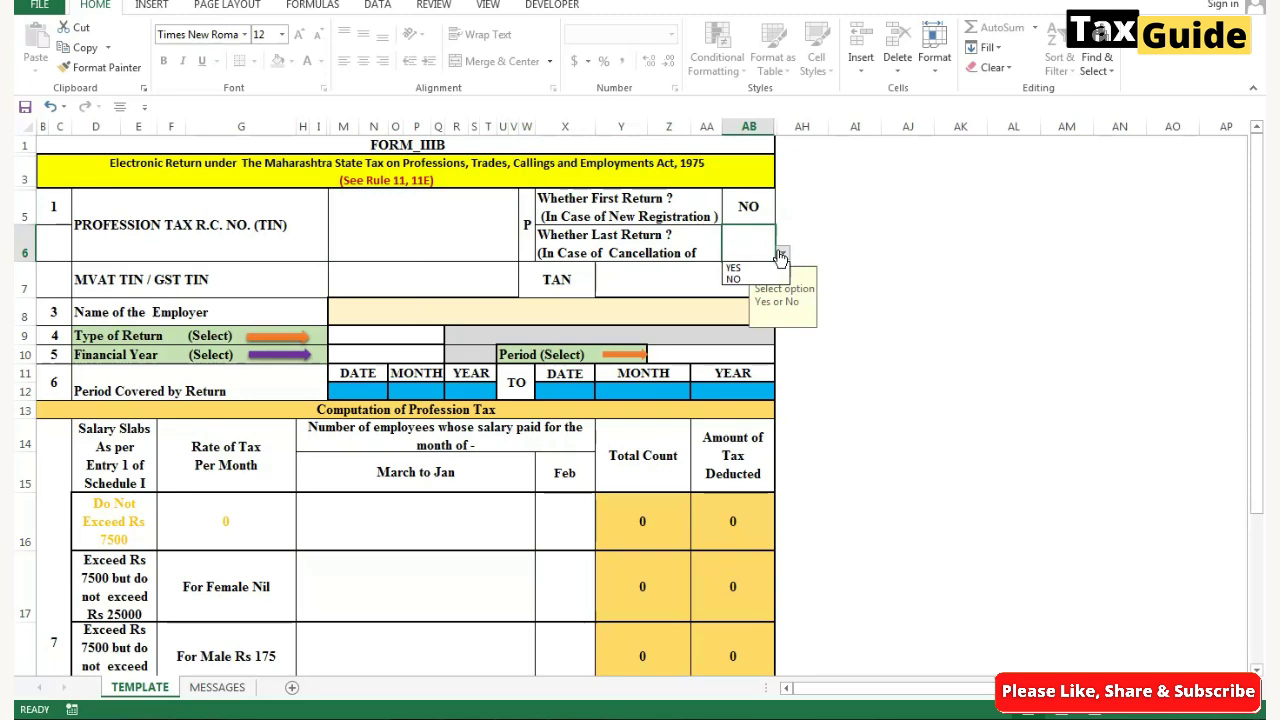
{"action": "left_click", "coordinate": [735, 280]}
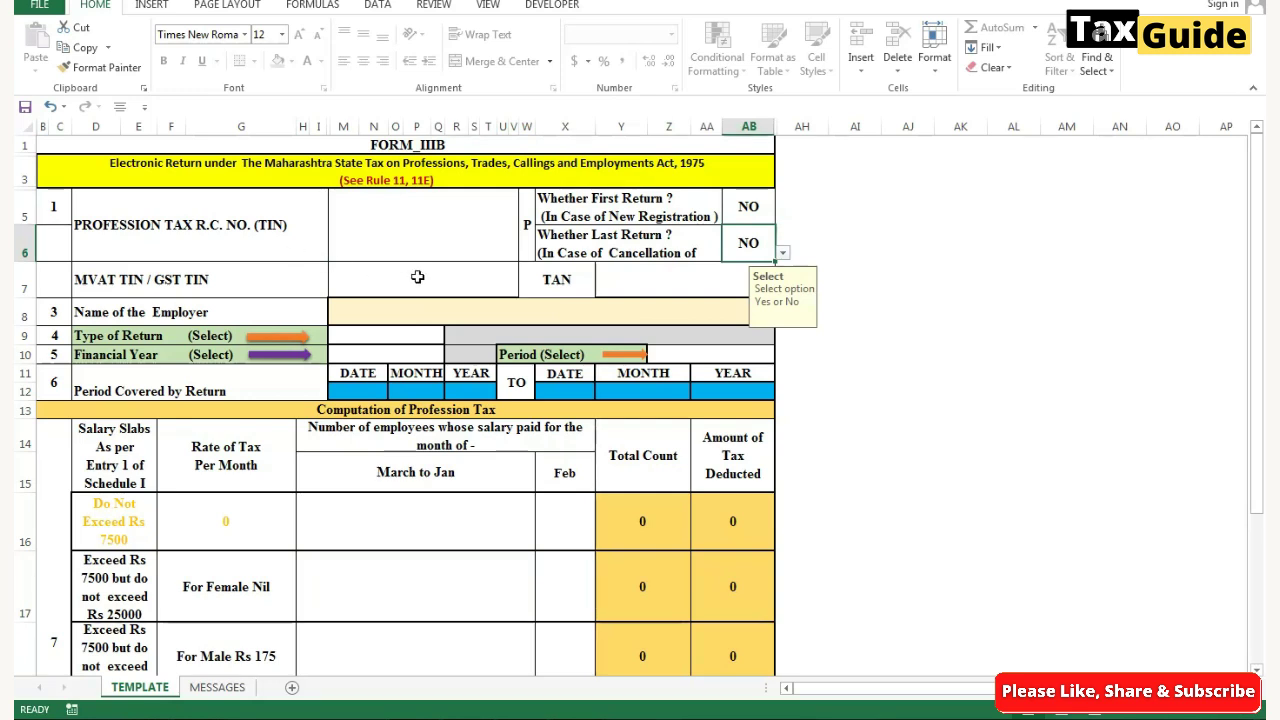
- Set Type of Return to Original, Financial Year 2024-2025 and Period 2024 April
{"action": "left_click", "coordinate": [402, 340]}
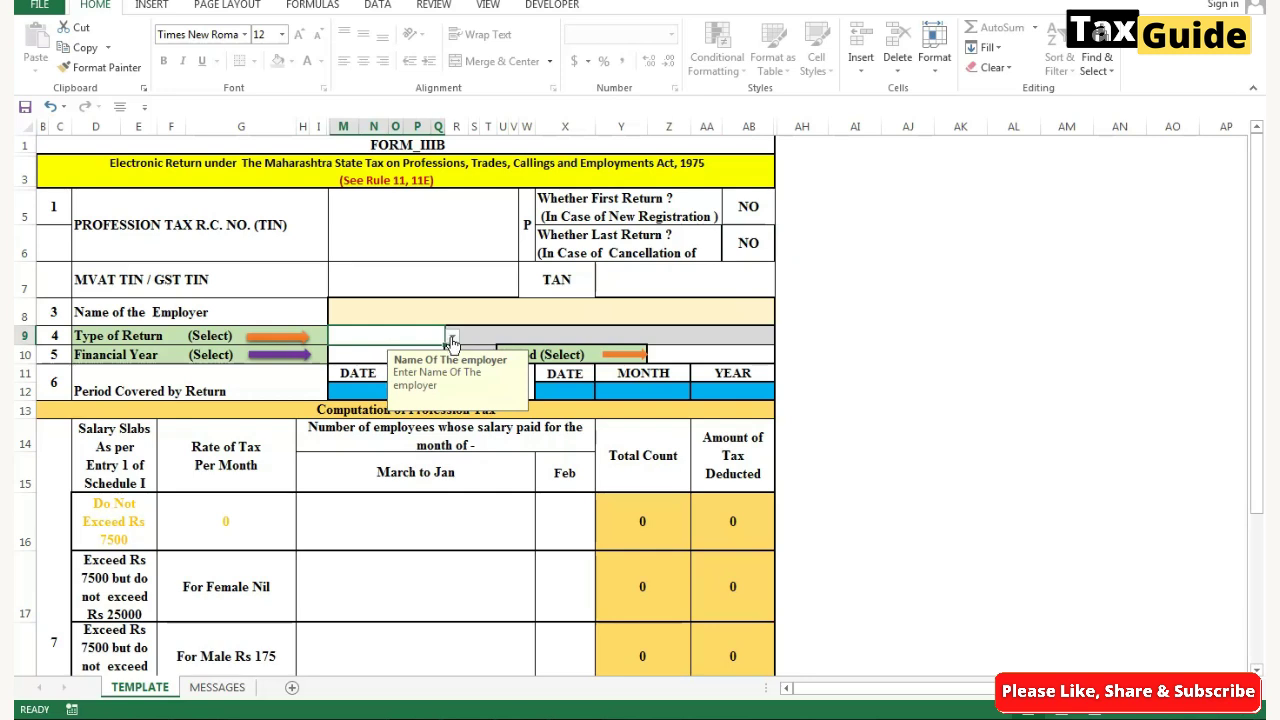
{"action": "left_click", "coordinate": [452, 341]}
{"action": "left_click", "coordinate": [380, 352]}
{"action": "left_click", "coordinate": [360, 356]}
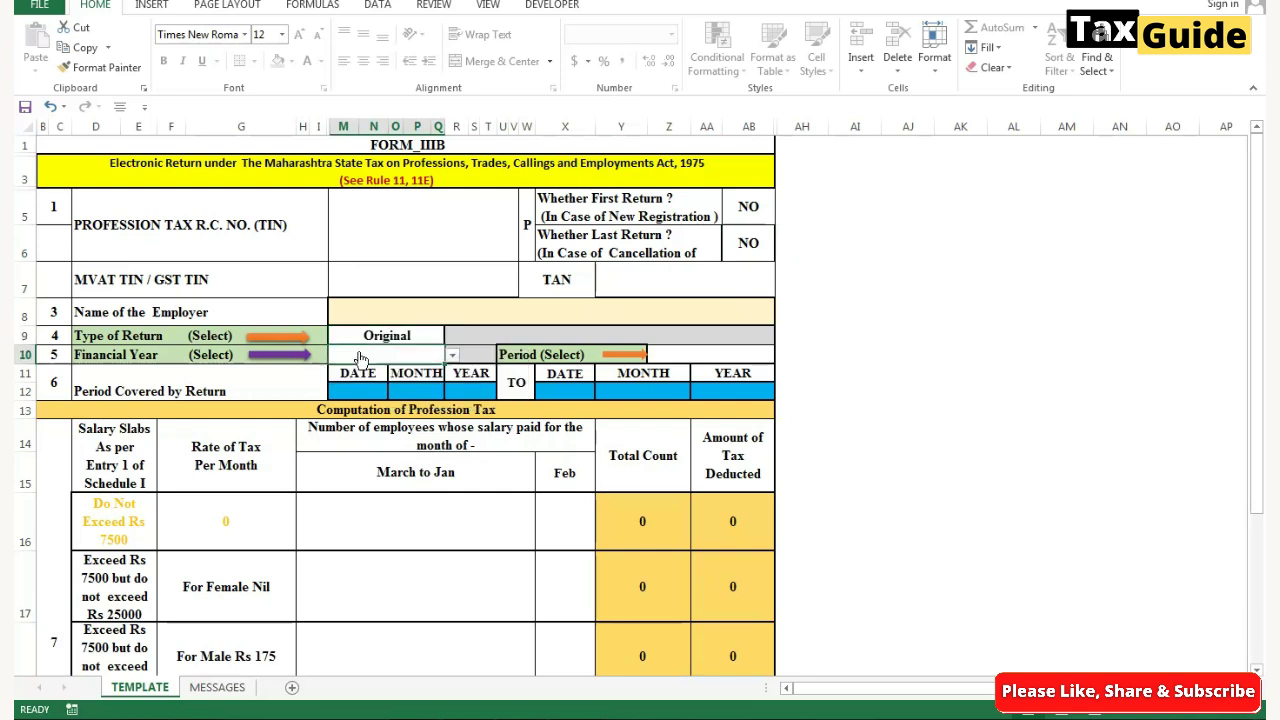
{"action": "left_click", "coordinate": [451, 358]}
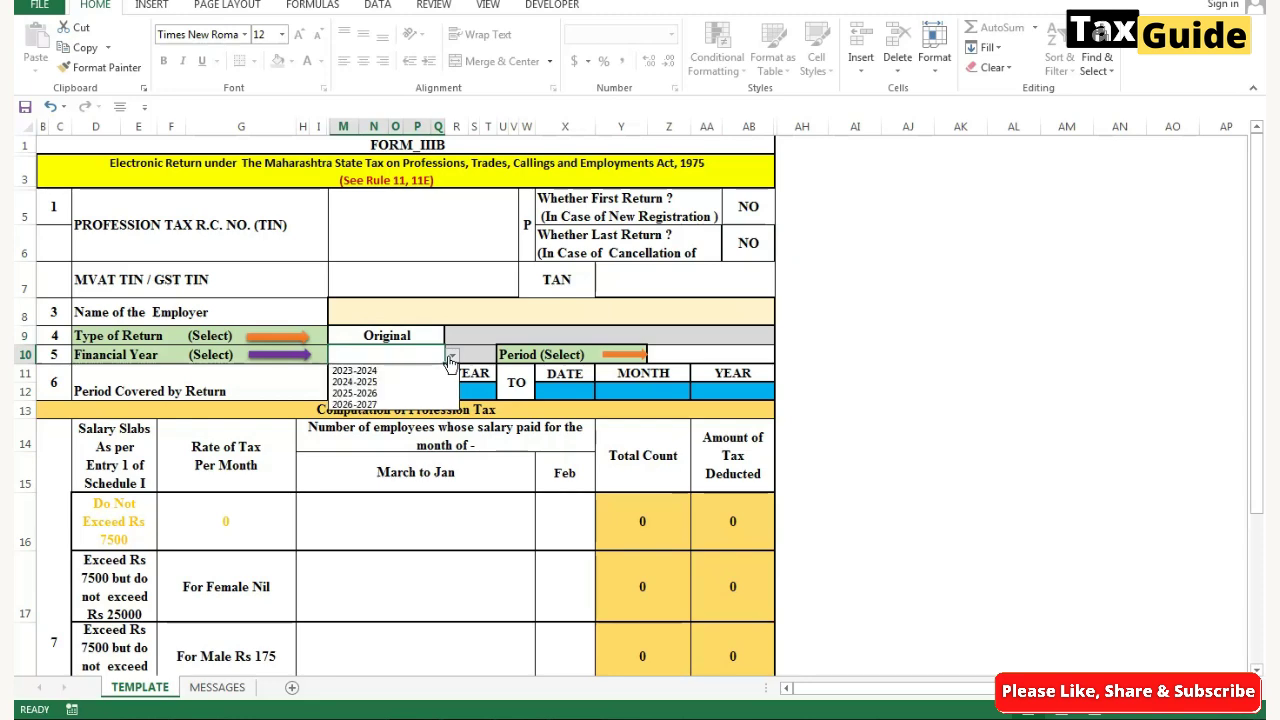
{"action": "left_click", "coordinate": [371, 384]}
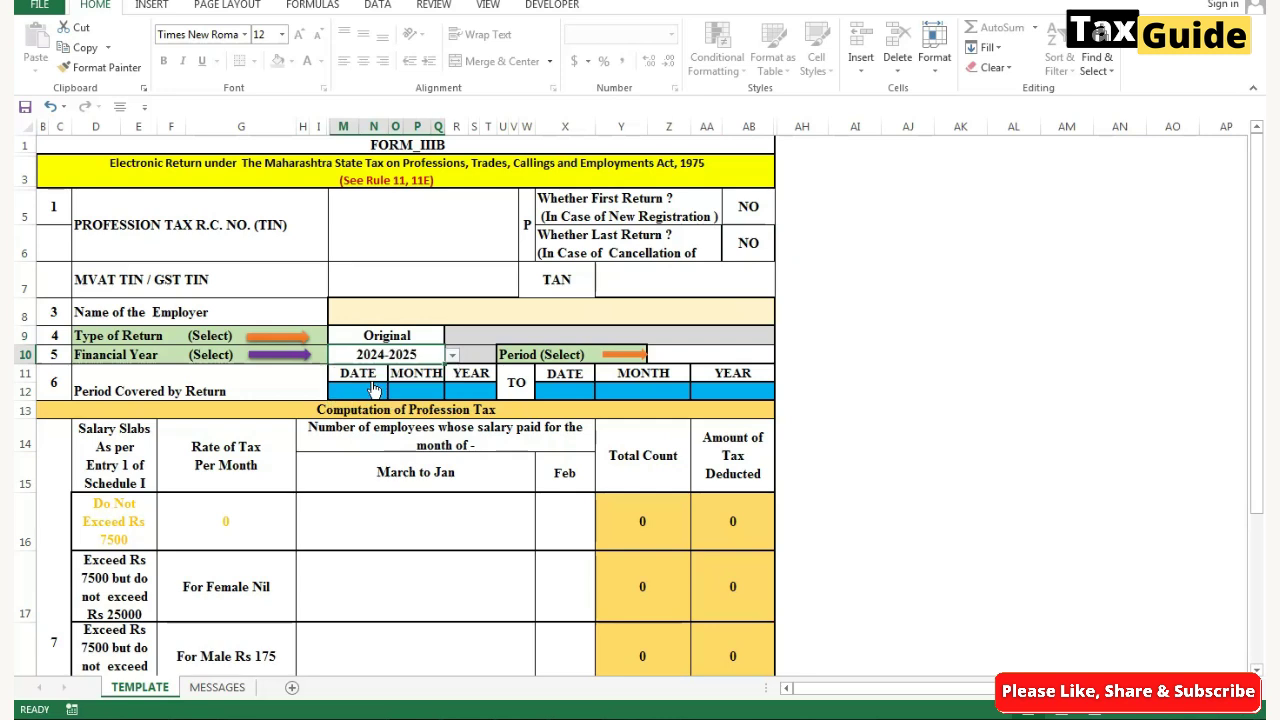
{"action": "left_click", "coordinate": [716, 357]}
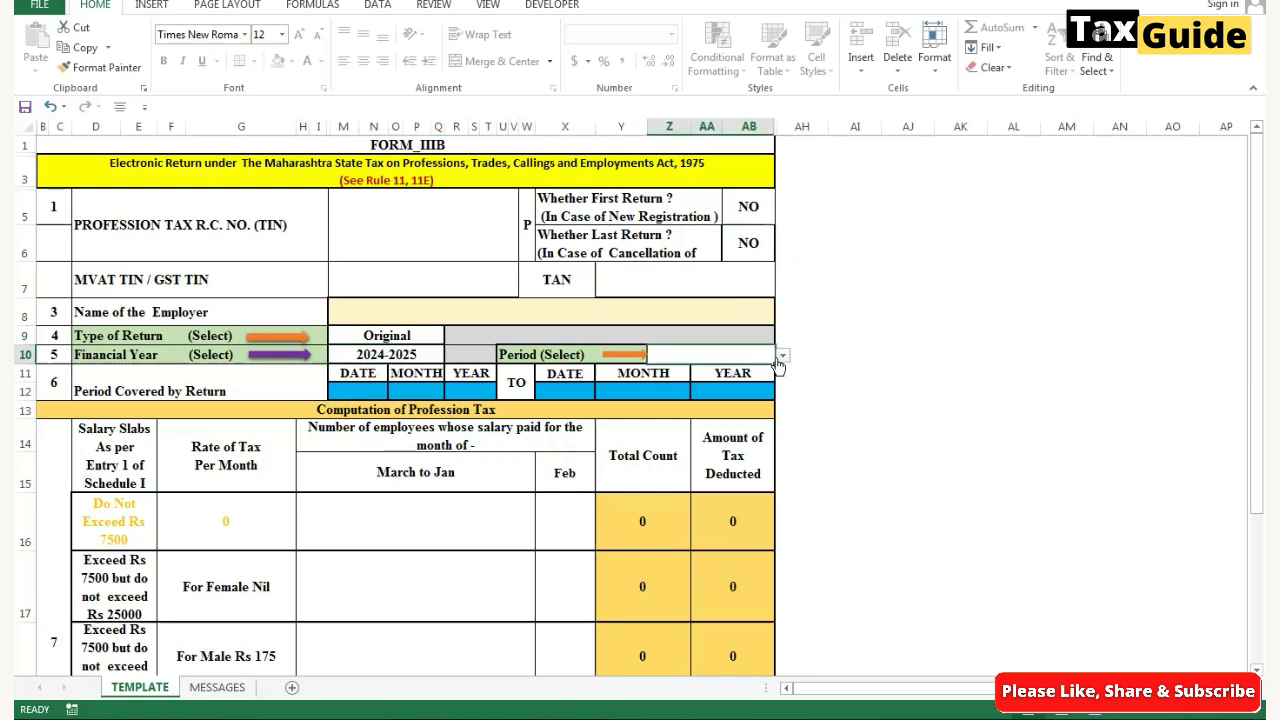
{"action": "left_click", "coordinate": [782, 356]}
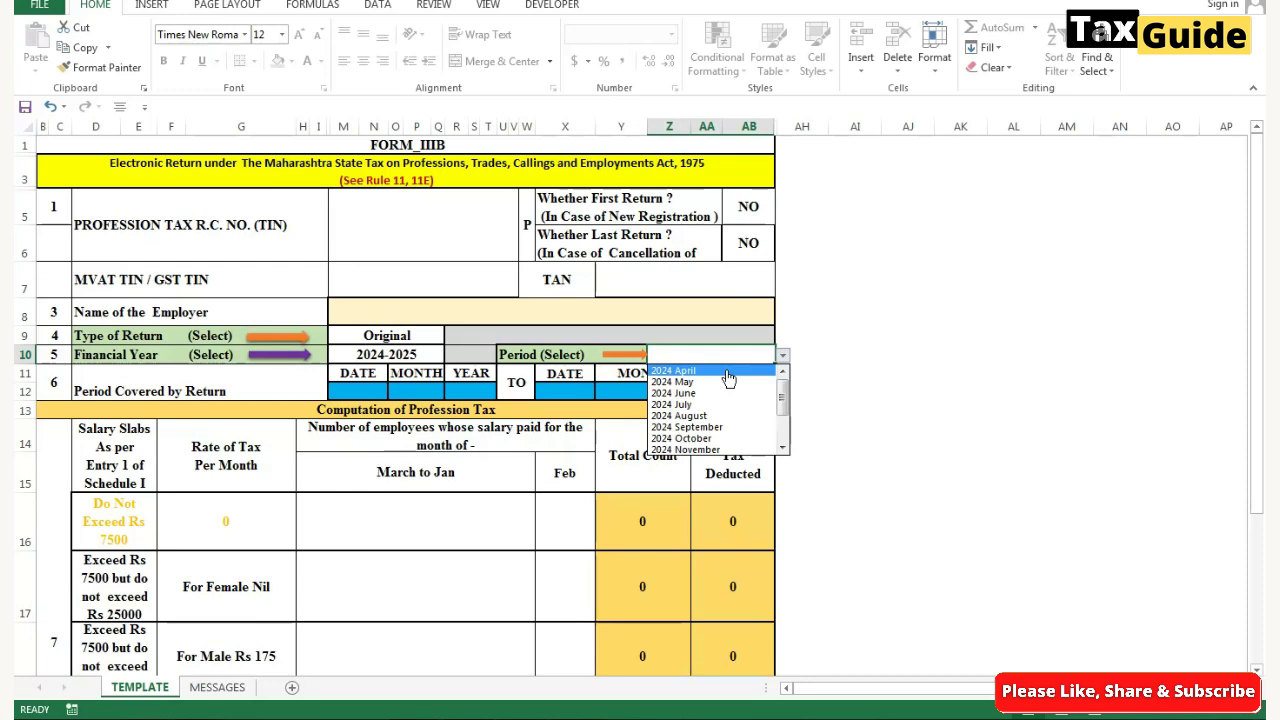
{"action": "left_click", "coordinate": [728, 372]}
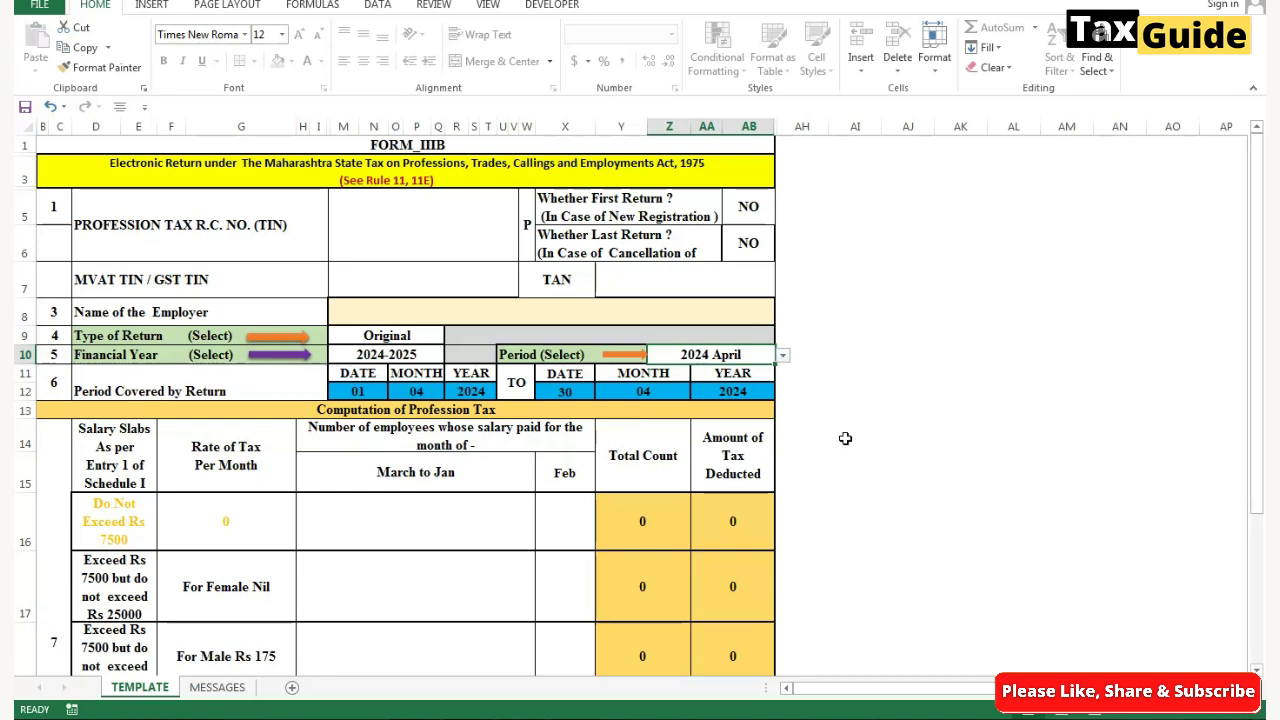
- Enter 11 employees in the Rs.10,000–25,000 slab for March to Jan, bringing total tax to 2200
{"action": "scroll", "coordinate": [445, 569], "scroll_direction": "down", "scroll_amount": 4}
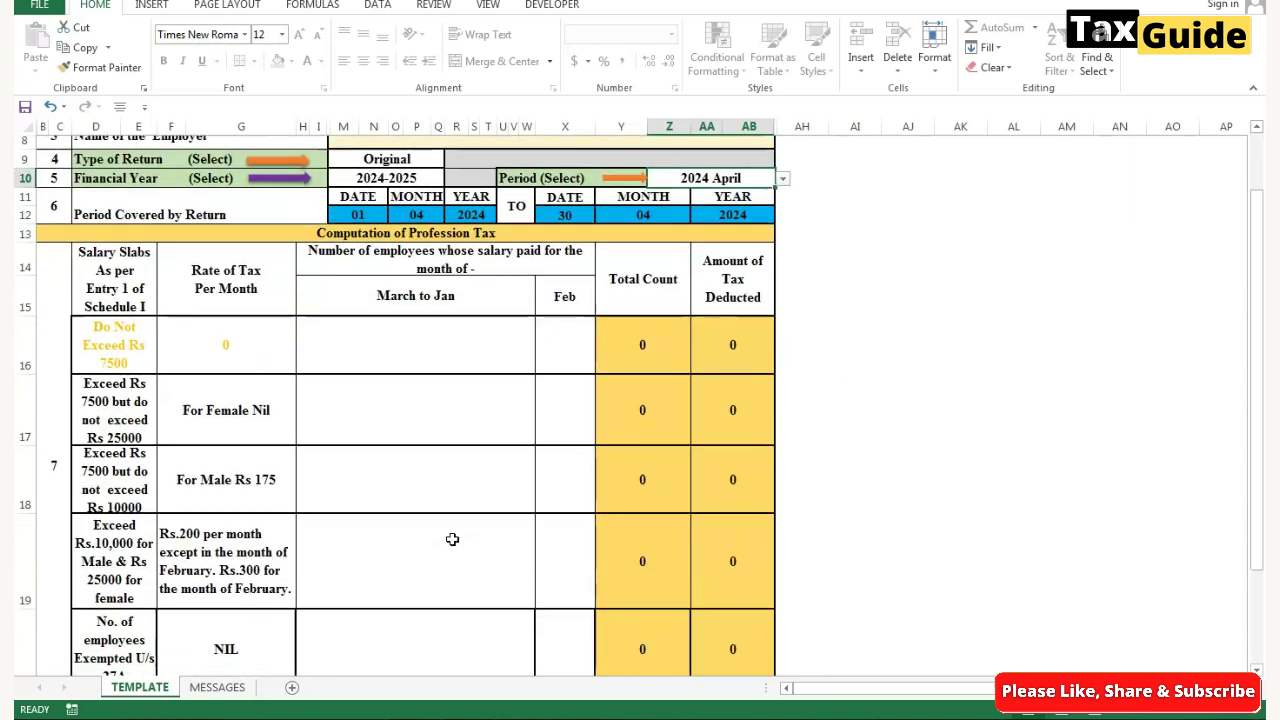
{"action": "left_click", "coordinate": [406, 282]}
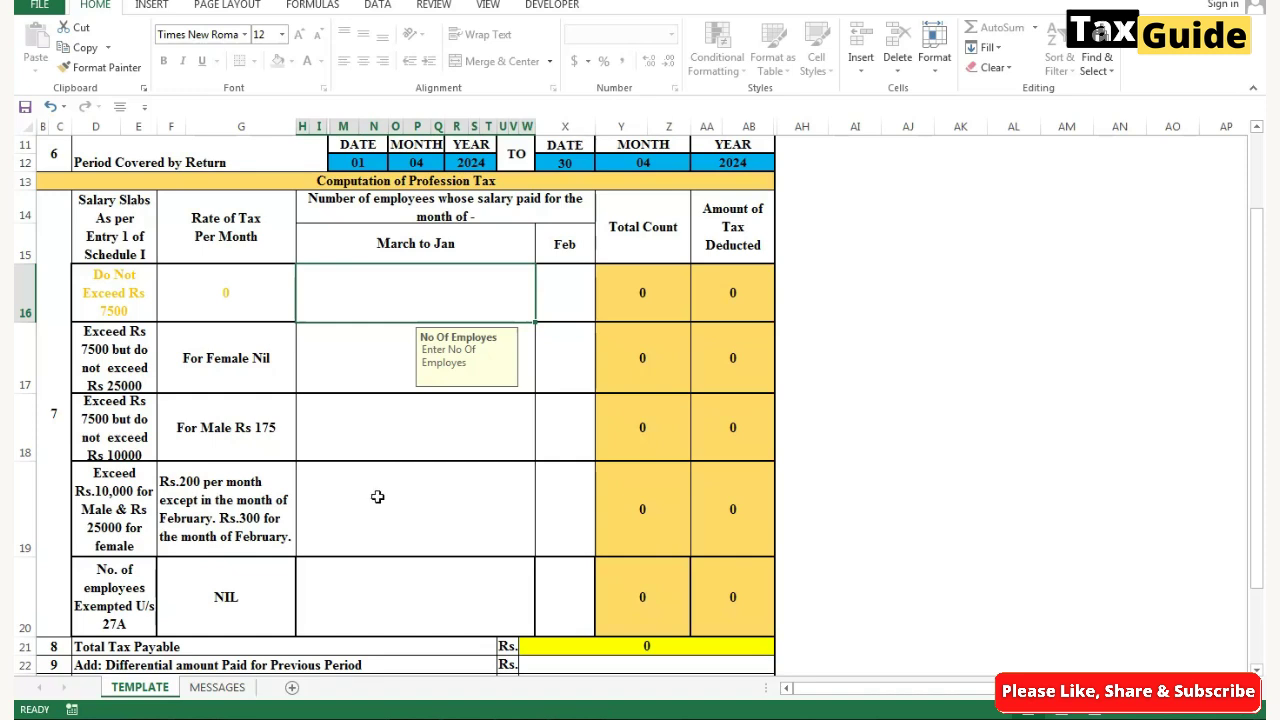
{"action": "left_click", "coordinate": [377, 497]}
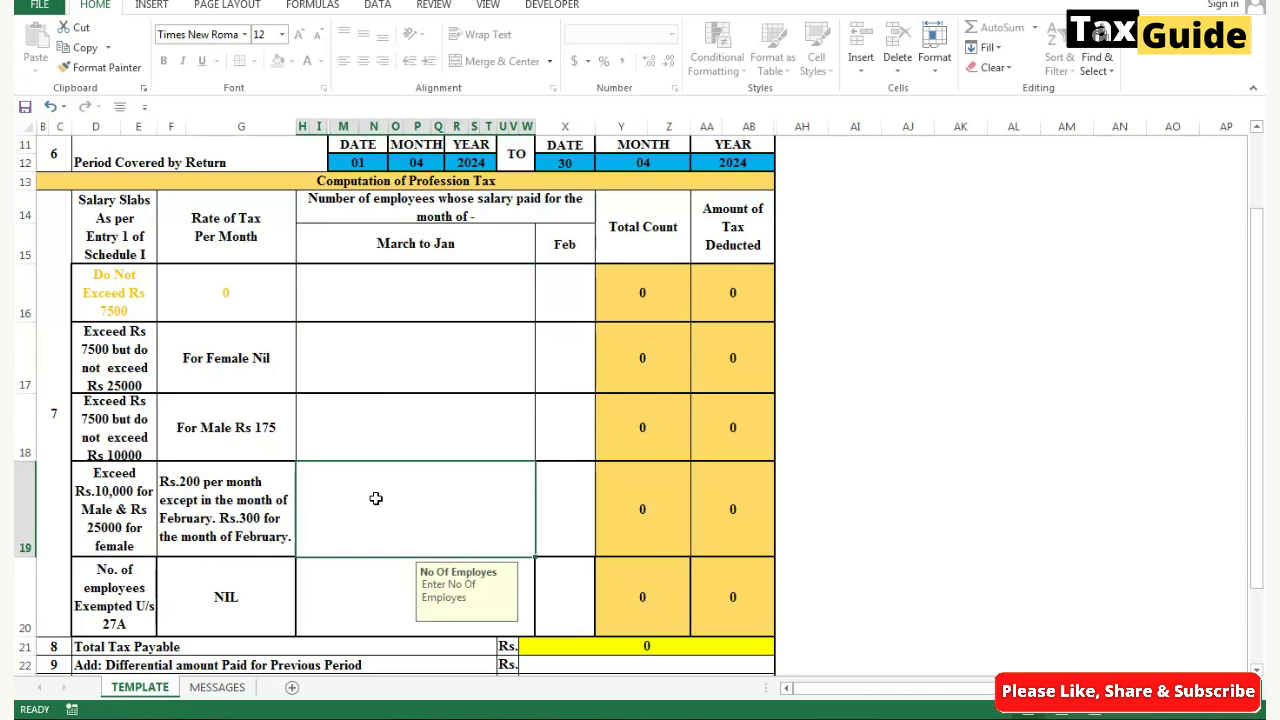
{"action": "type", "text": "11"}
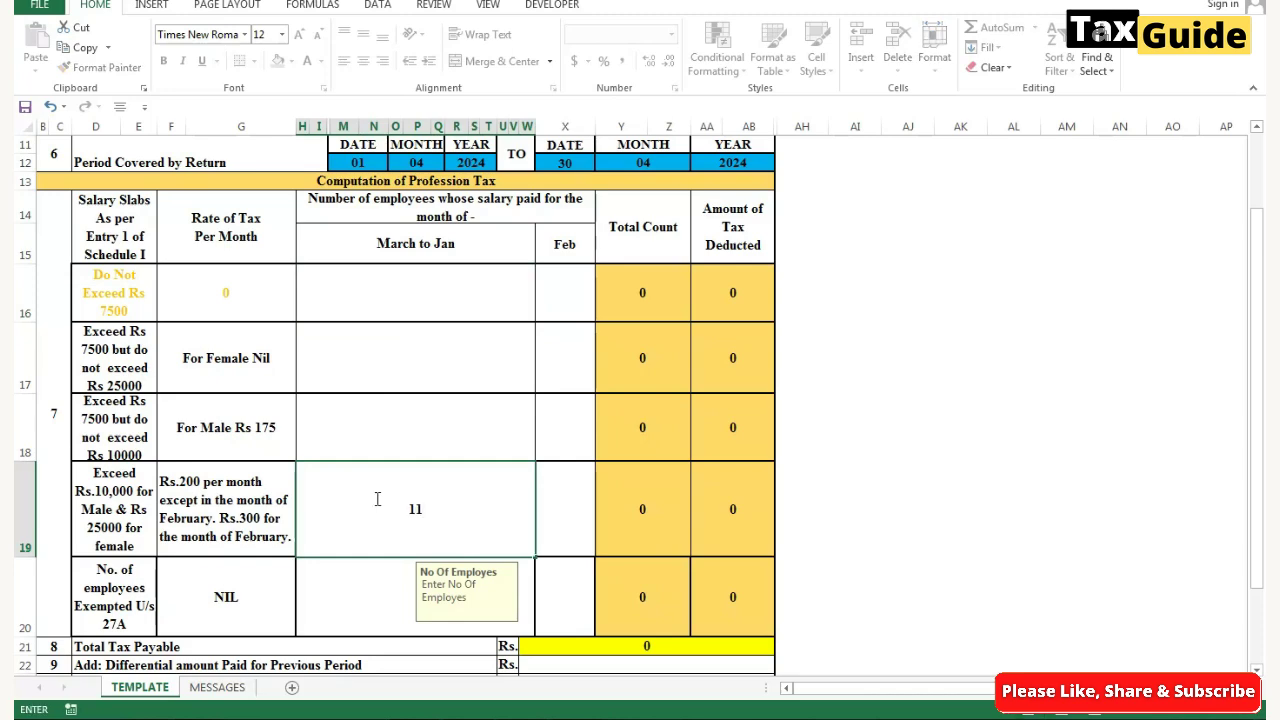
{"action": "left_click", "coordinate": [545, 414]}
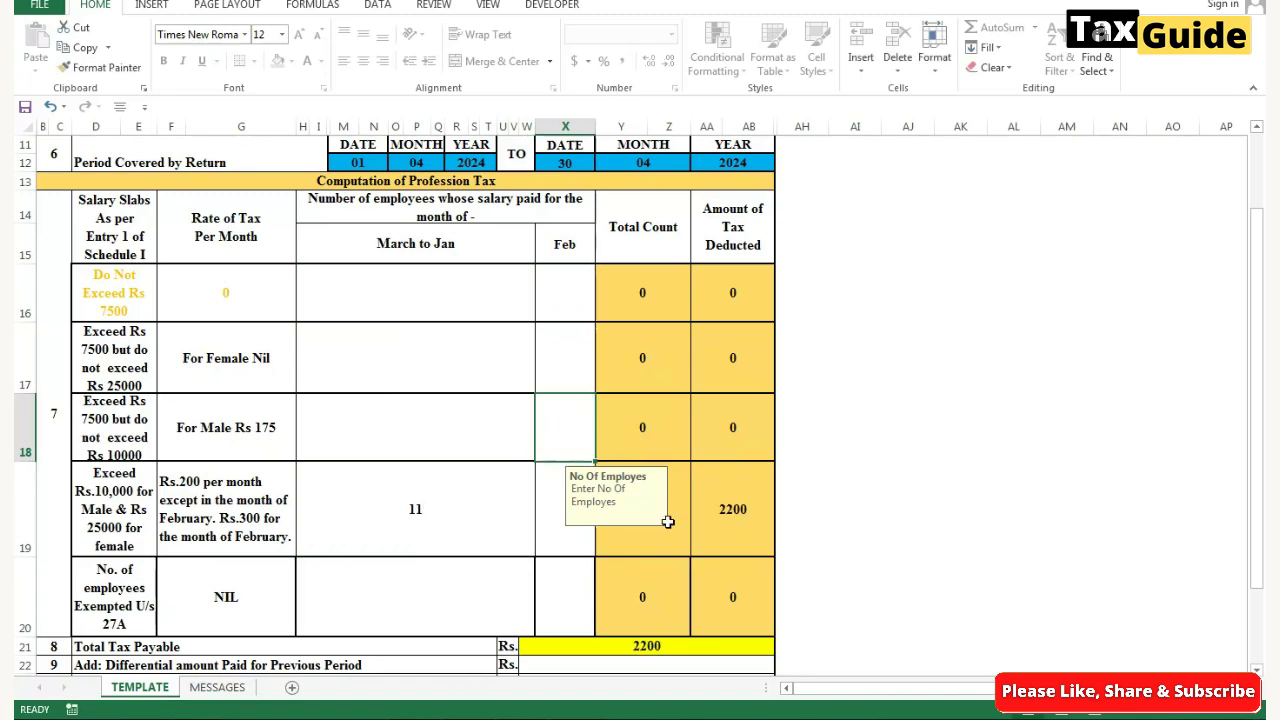
{"action": "left_click_drag", "start_coordinate": [621, 513], "coordinate": [1035, 515]}
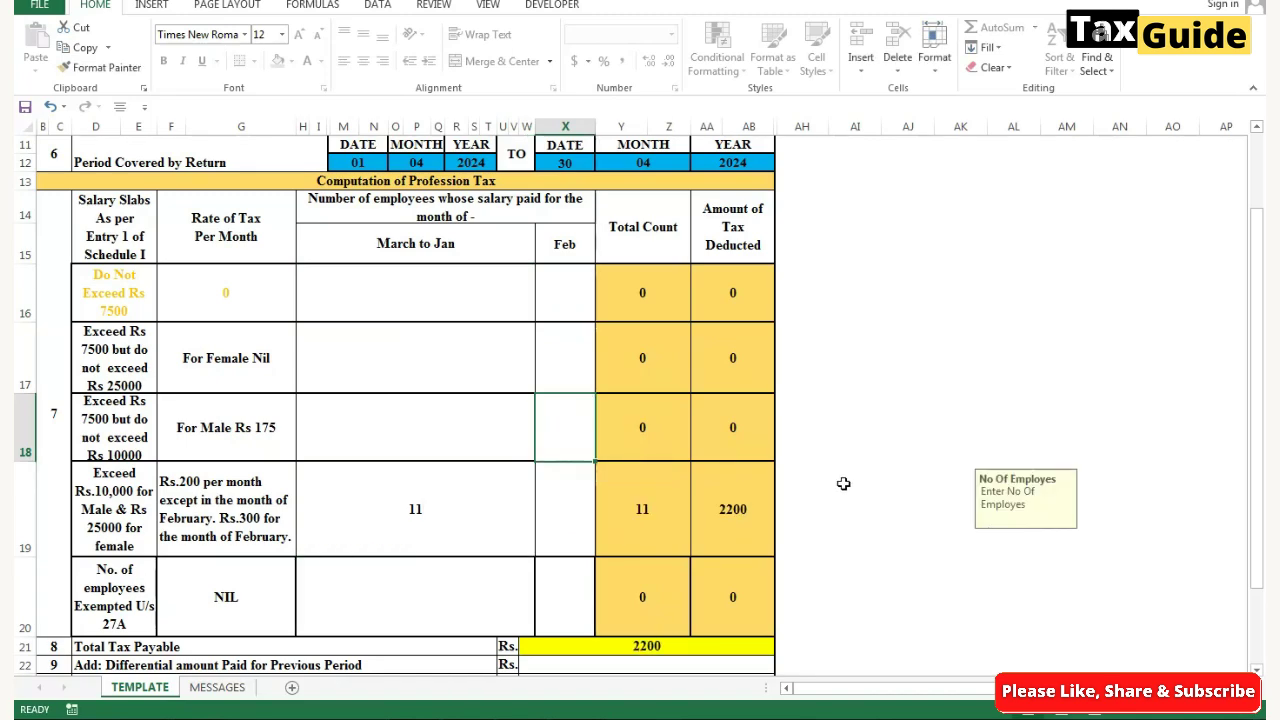
- Record the PT challan number and 2200 payment dated 24/04/24 at SBI, MUMBAI branch
{"action": "scroll", "coordinate": [858, 446], "scroll_direction": "down", "scroll_amount": 3}
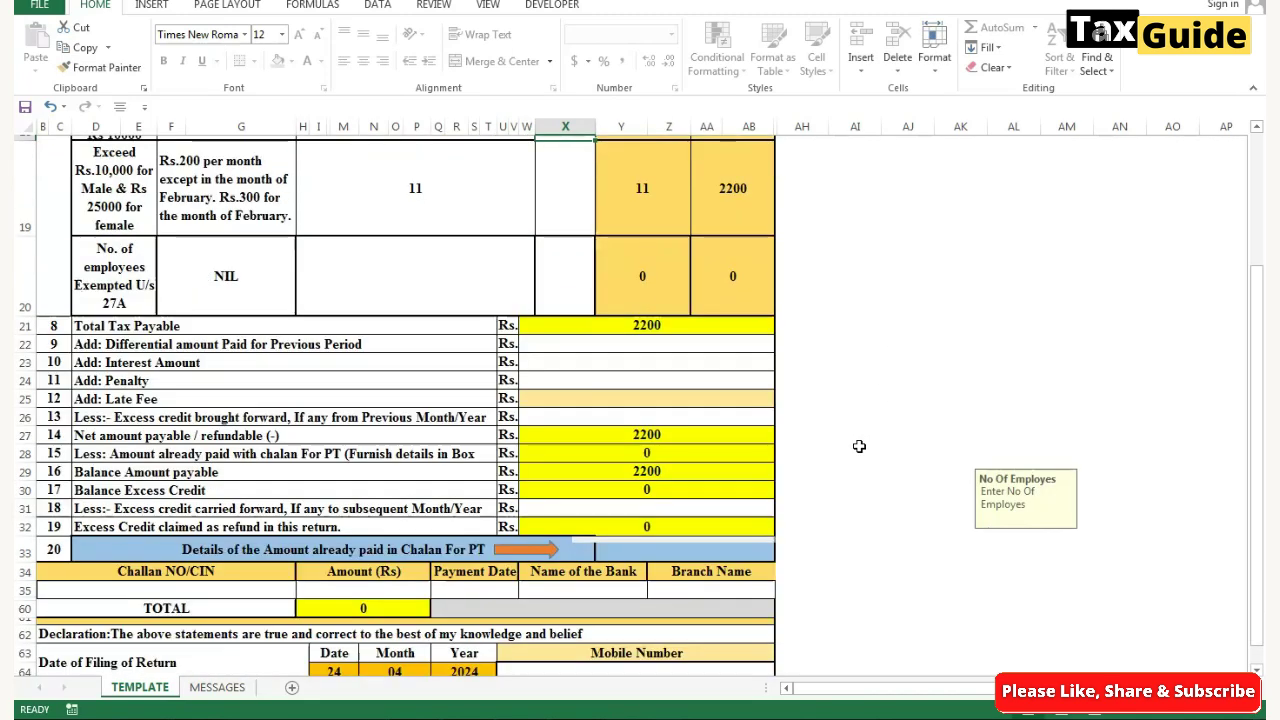
{"action": "scroll", "coordinate": [858, 446], "scroll_direction": "down", "scroll_amount": 2}
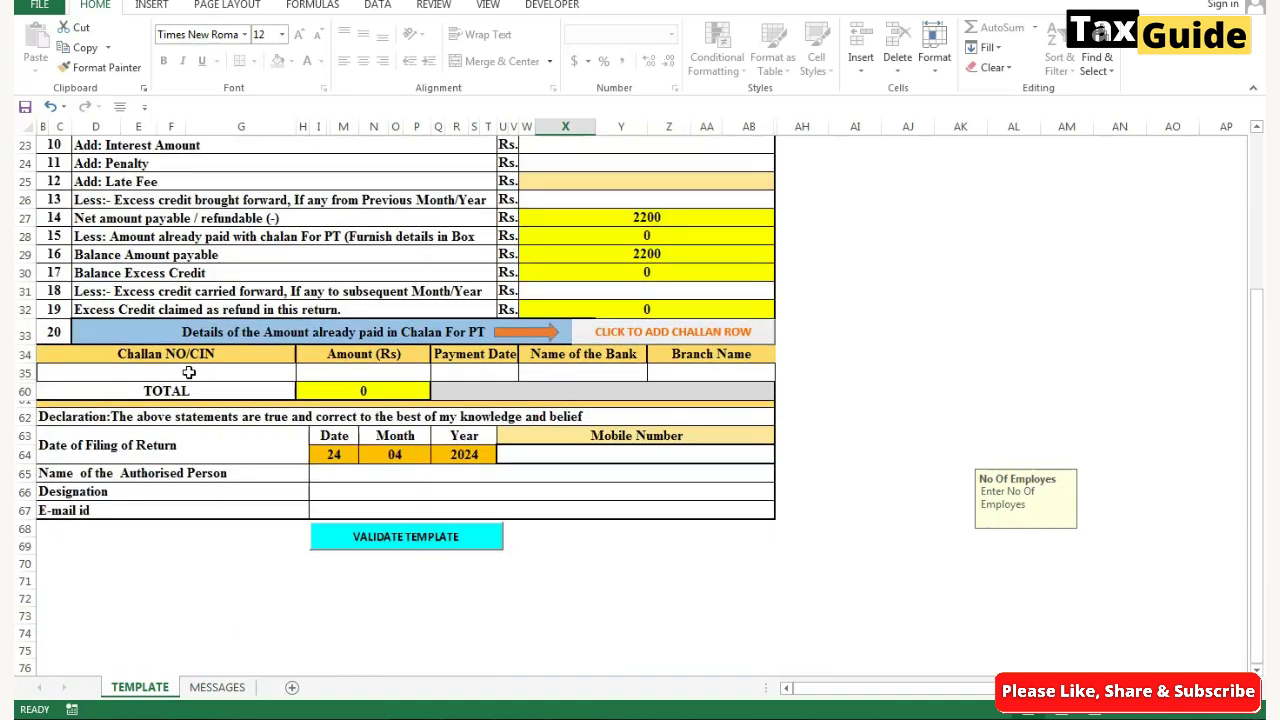
{"action": "left_click", "coordinate": [189, 372]}
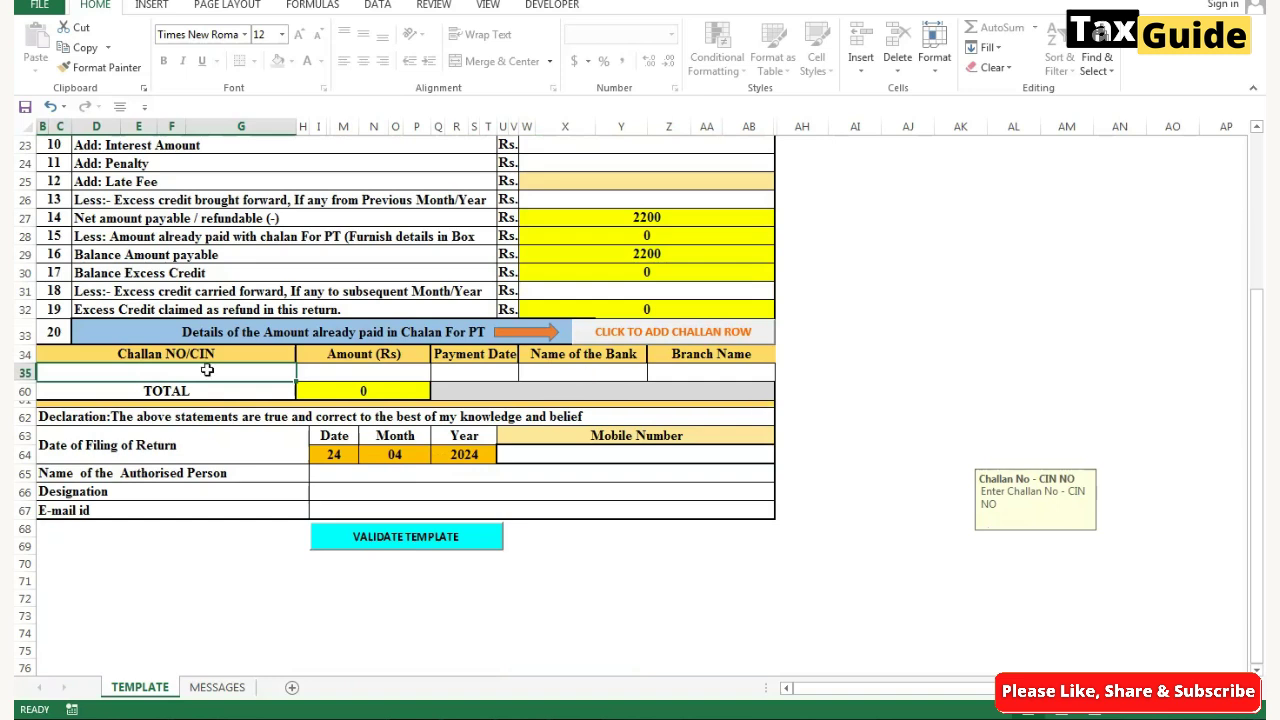
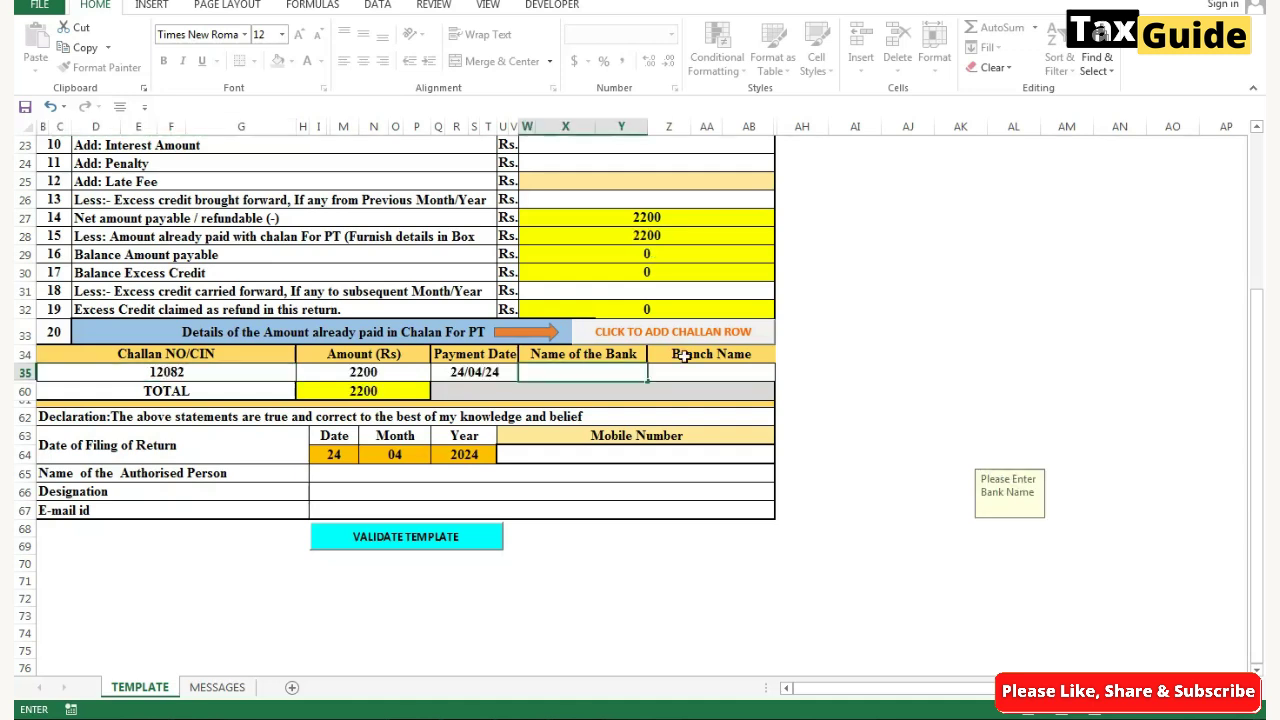
{"action": "type", "text": "SBI"}
{"action": "key", "text": "Tab"}
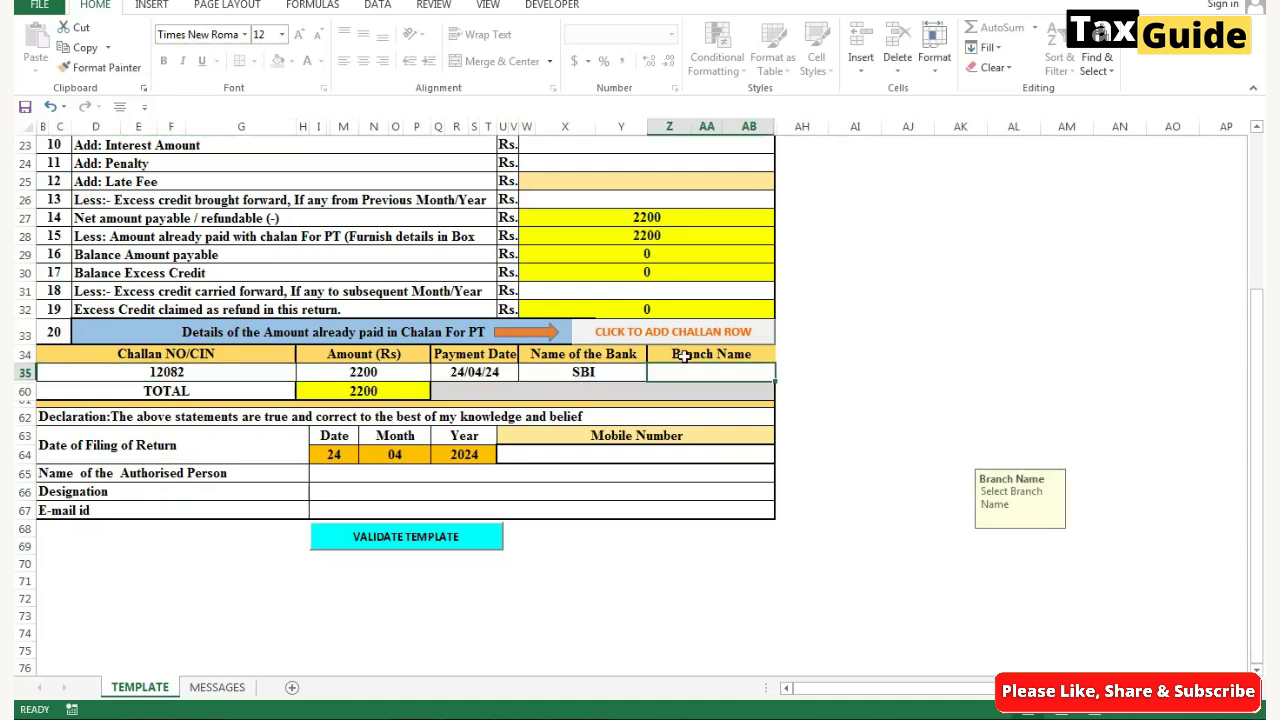
{"action": "type", "text": "MUMBAI"}
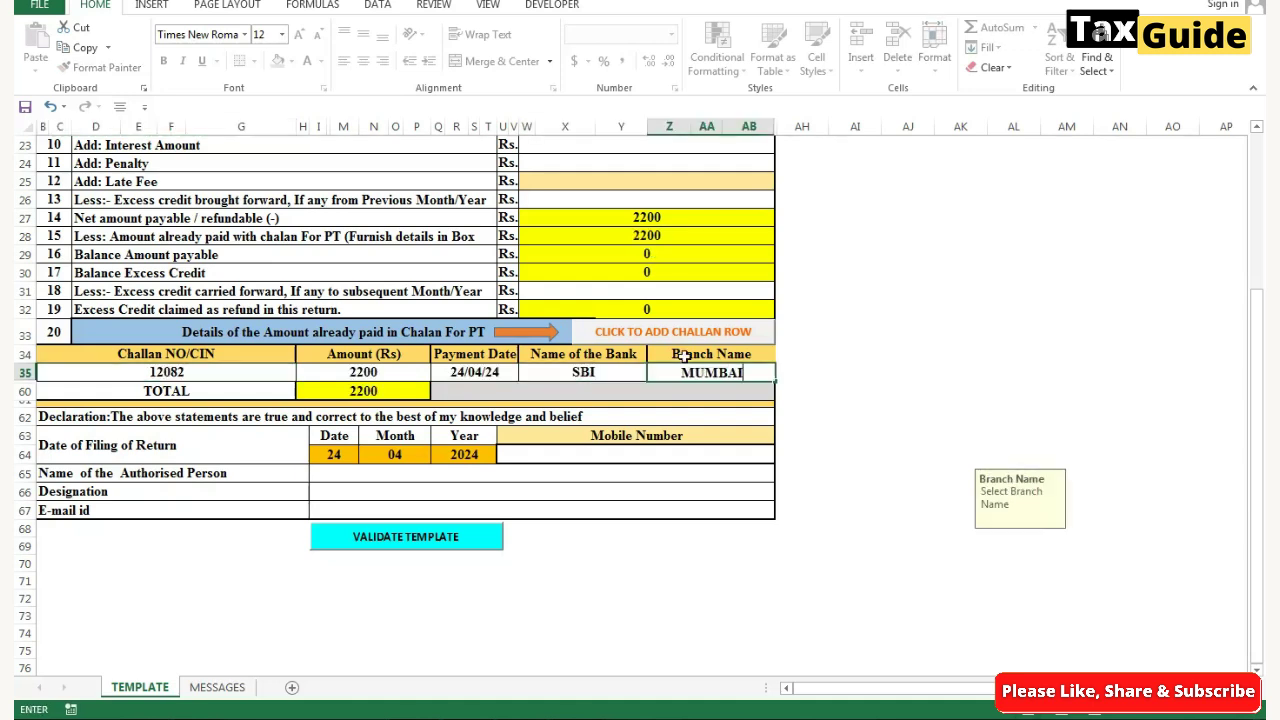
{"action": "key", "text": "ctrl+Return"}
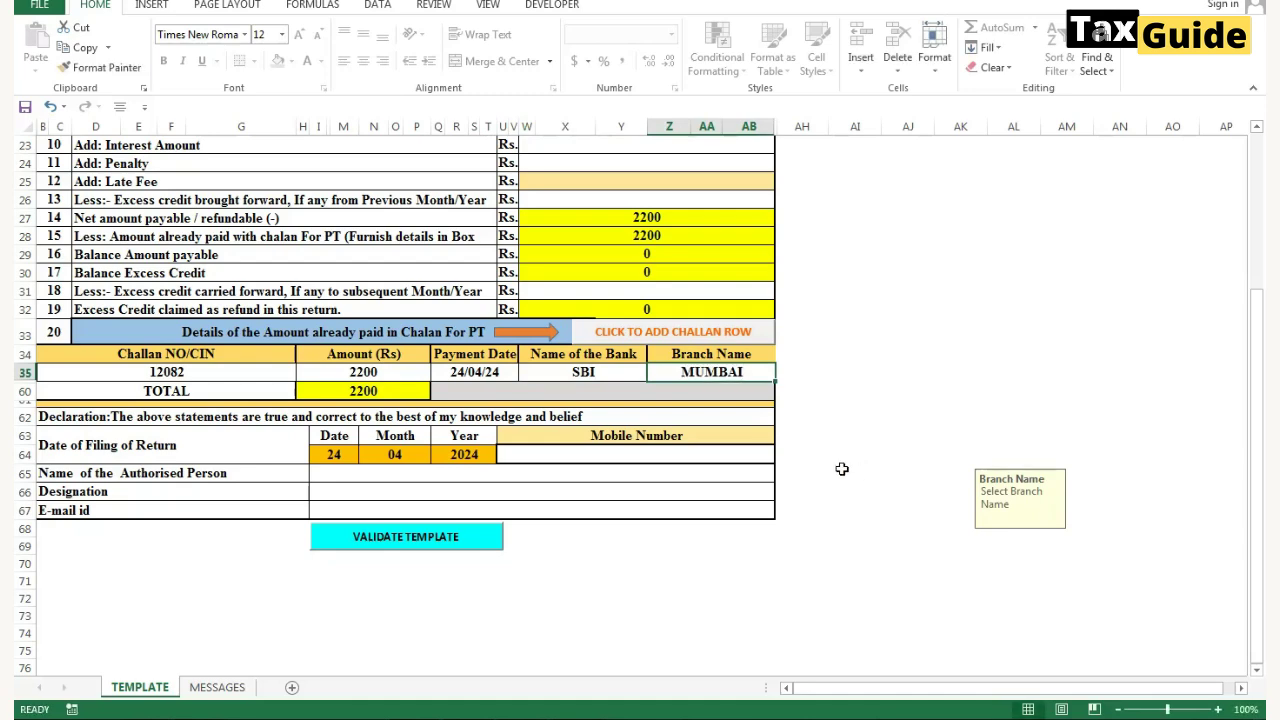
- Fill in the declaration's authorised person's name, designation and e-mail id
{"action": "left_click", "coordinate": [399, 472]}
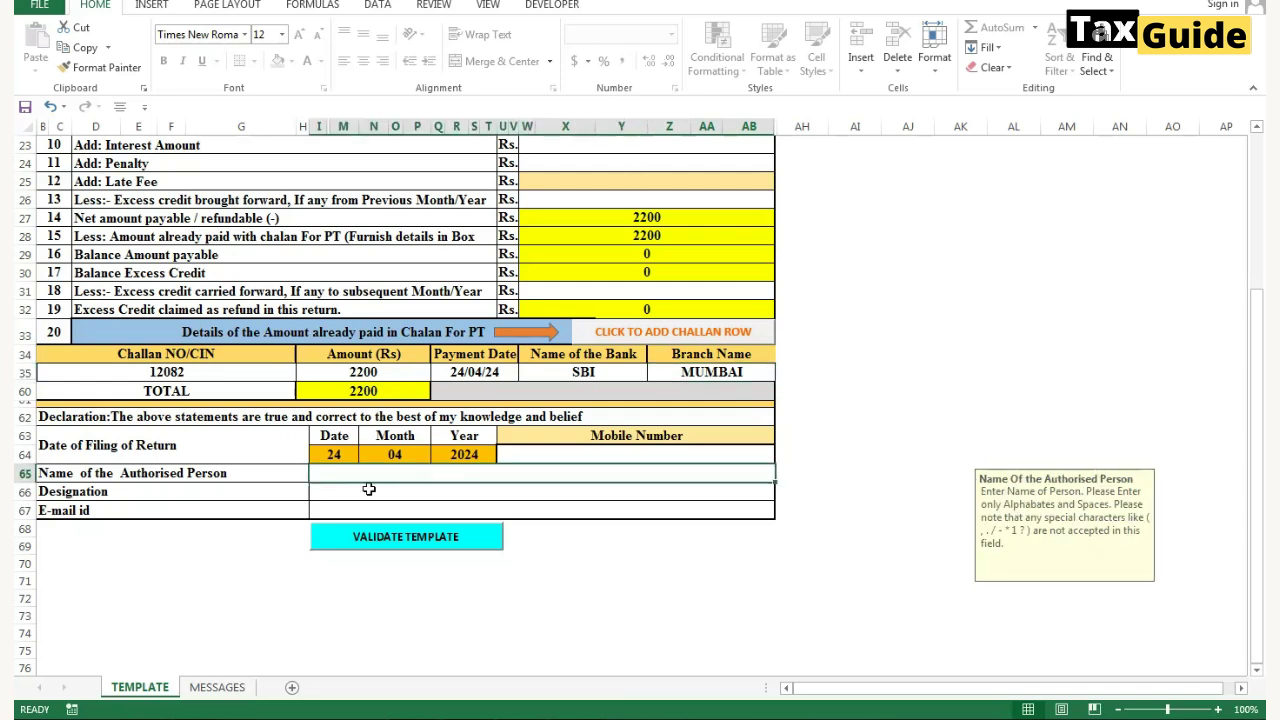
{"action": "left_click", "coordinate": [369, 489]}
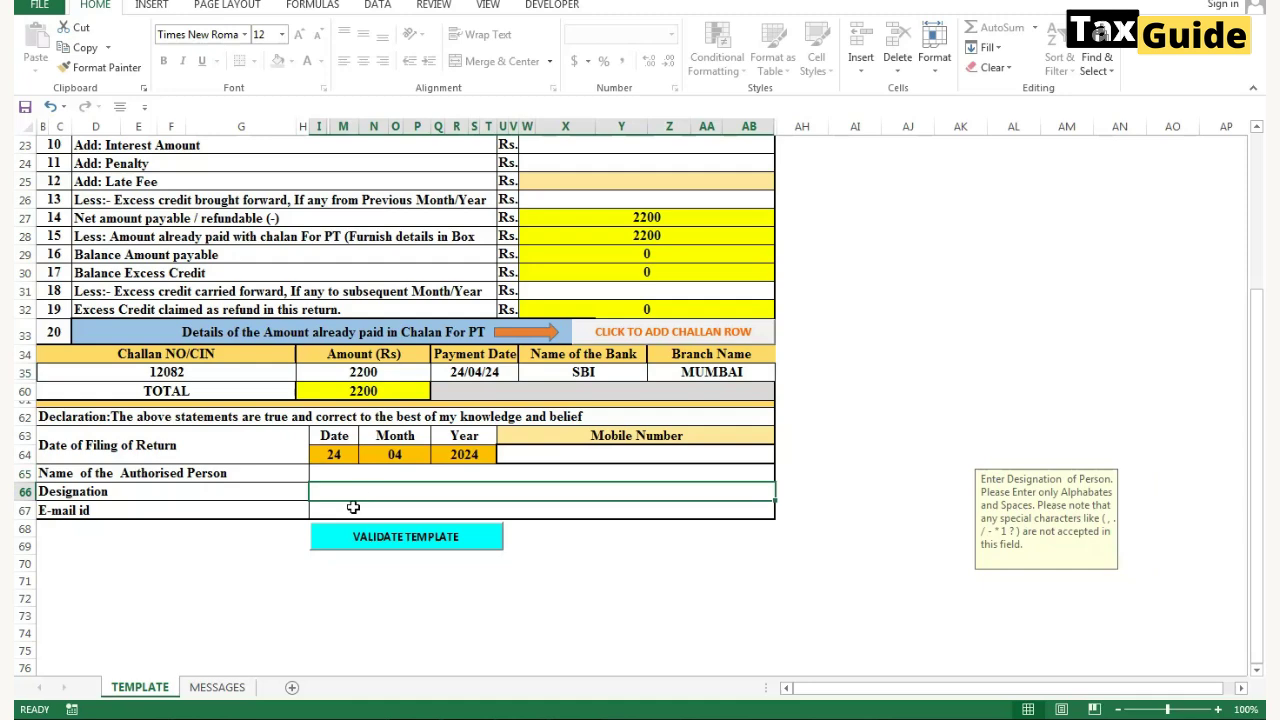
{"action": "left_click", "coordinate": [353, 508]}
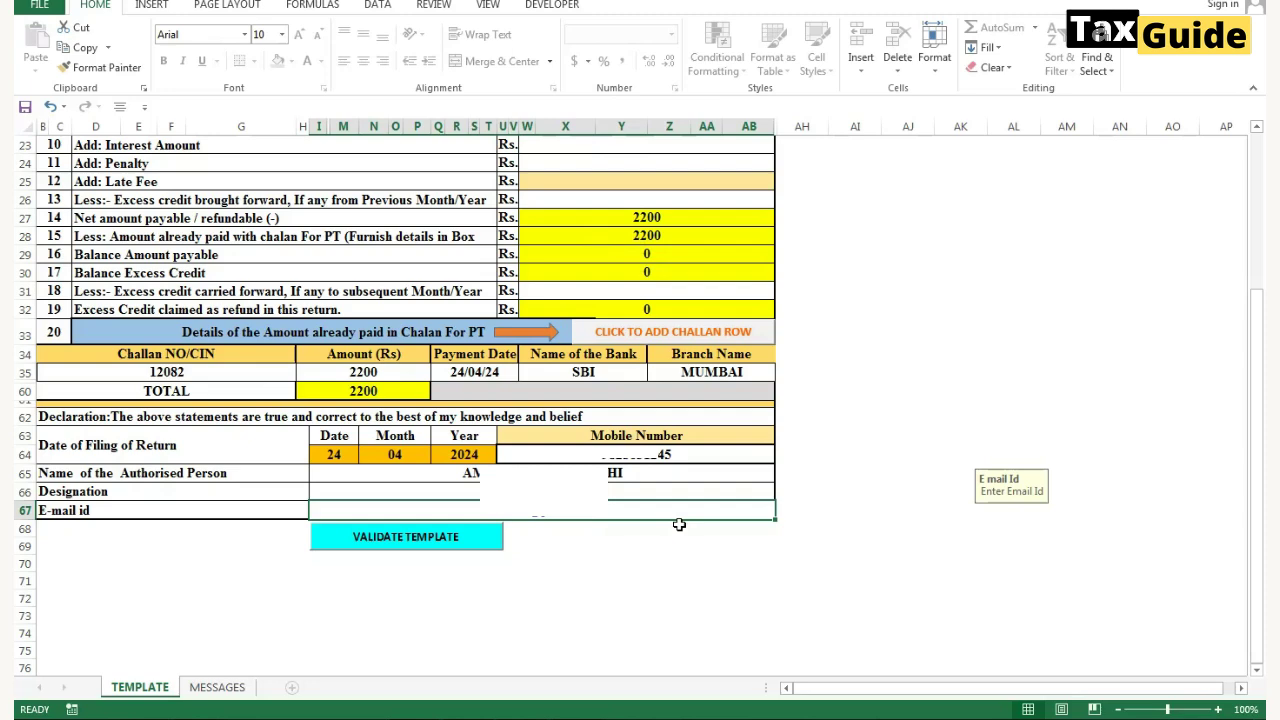
- Validate the template and acknowledge the 'Text File Generated On Desktop' message
{"action": "left_click", "coordinate": [410, 541]}
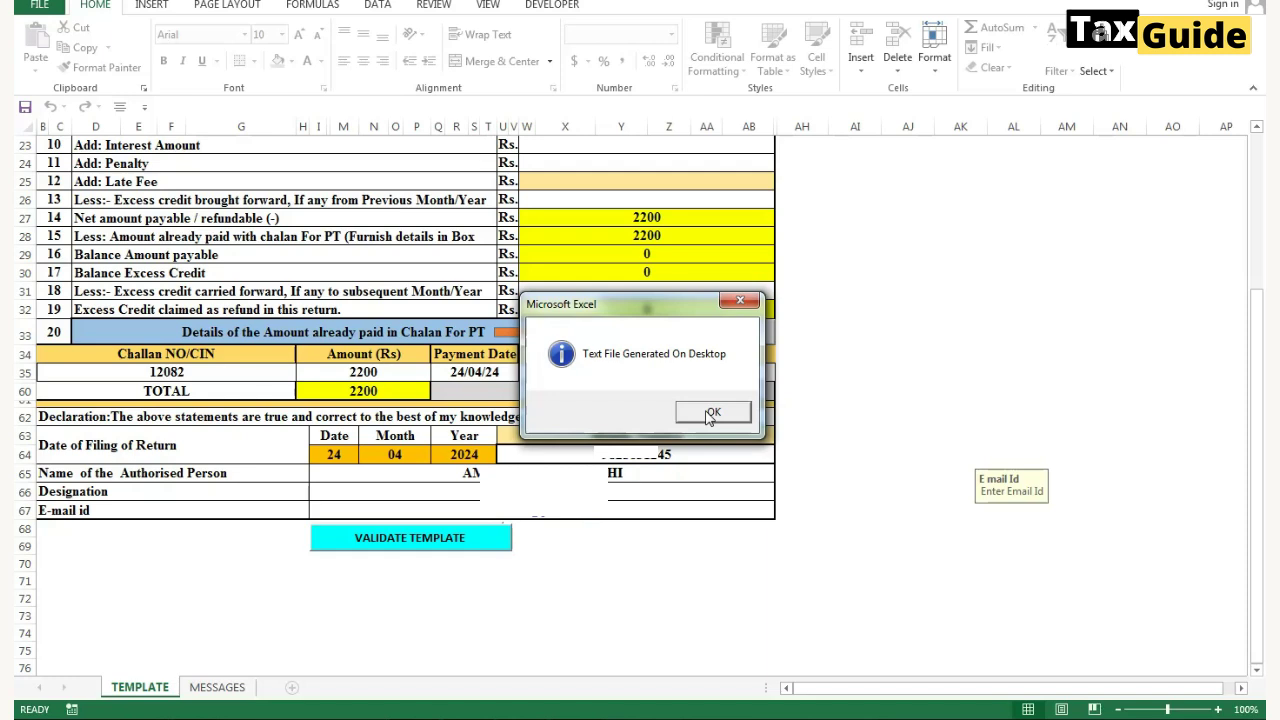
{"action": "left_click", "coordinate": [711, 413]}
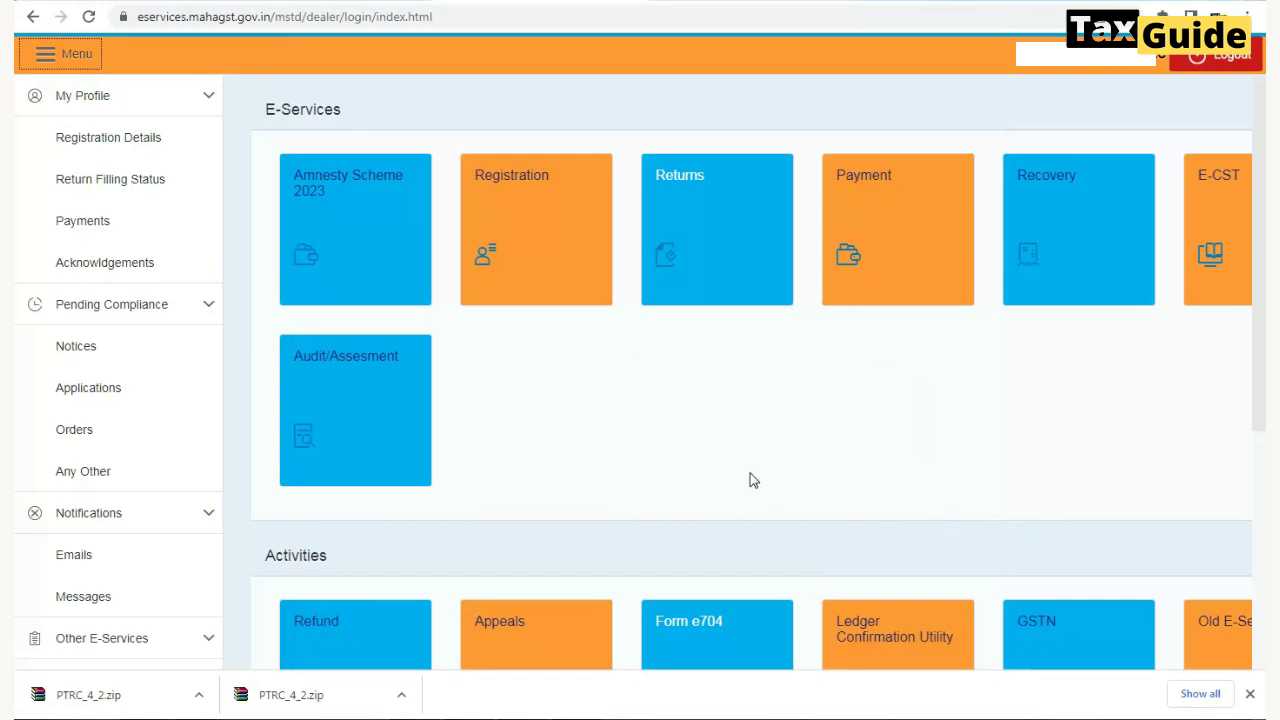
- Go to Returns and start Return Submission Other Than VAT/CST
{"action": "left_click", "coordinate": [683, 186]}
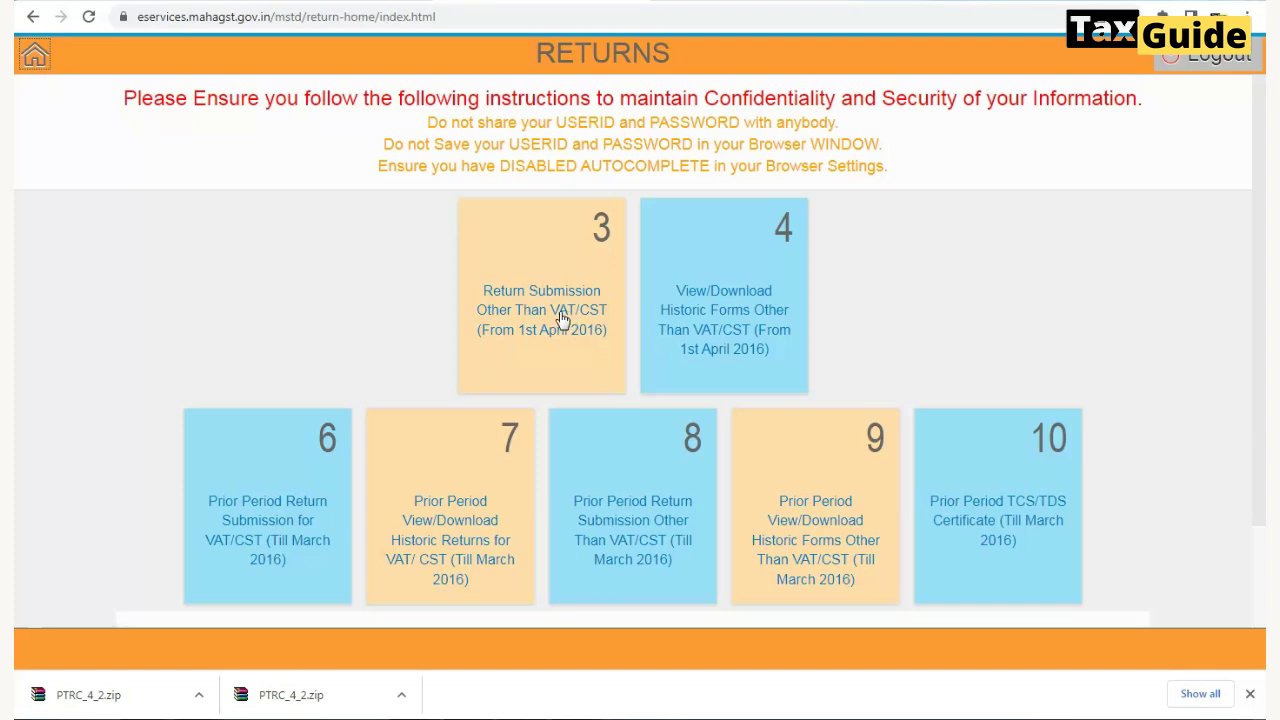
{"action": "left_click", "coordinate": [562, 318]}
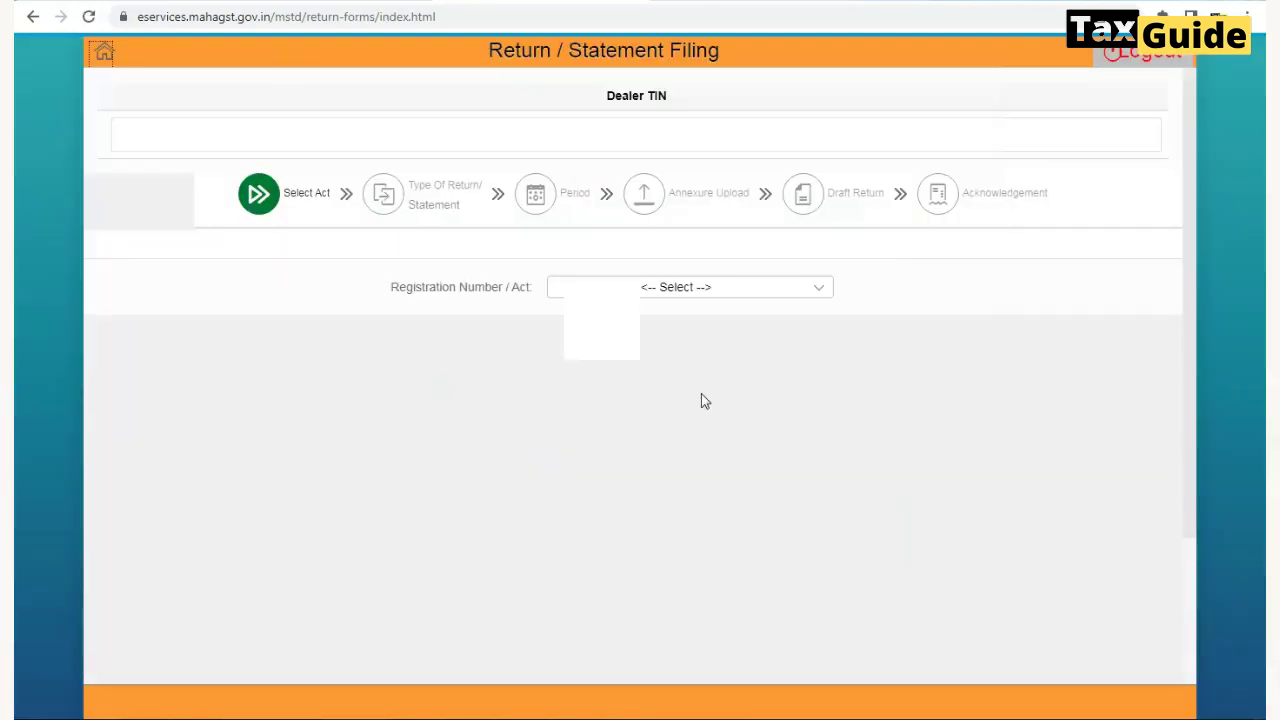
- Choose the PTRC ACT registration with Form IIIB and continue to the return type step
{"action": "left_click", "coordinate": [691, 290]}
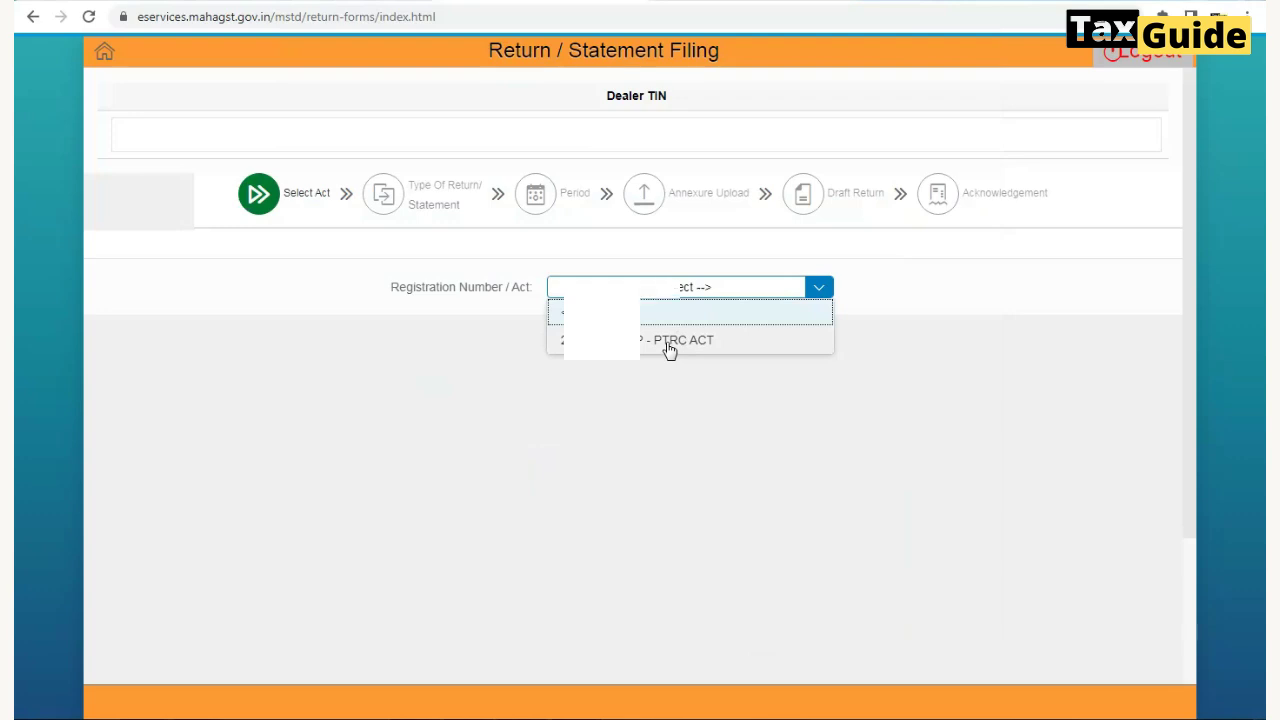
{"action": "left_click", "coordinate": [669, 340]}
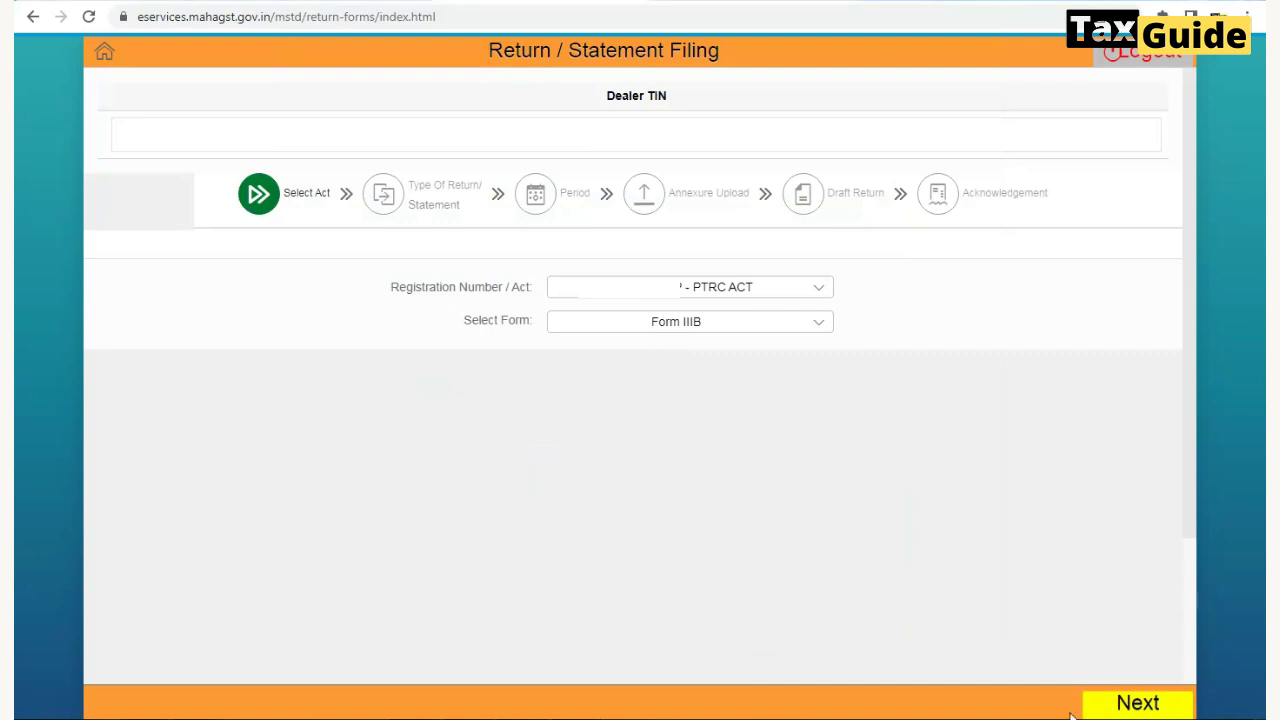
{"action": "left_click", "coordinate": [1138, 704]}
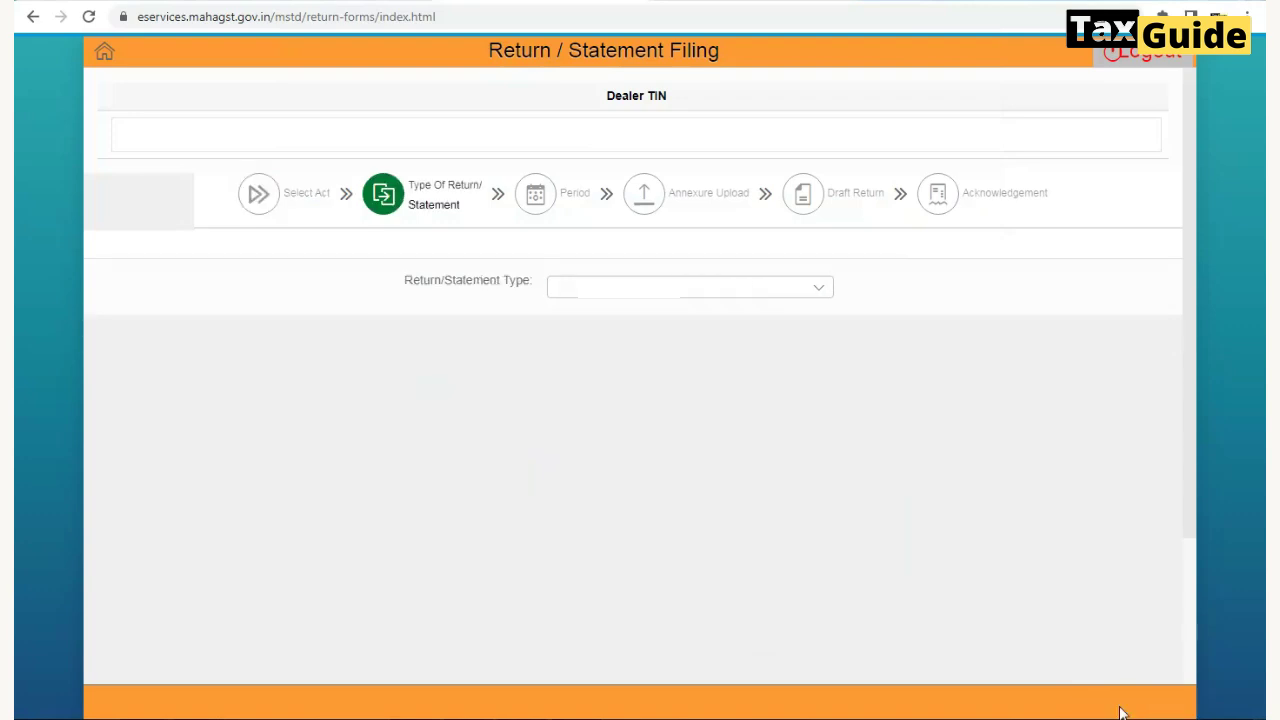
- Select Original as the return type and move on to the Period step
{"action": "left_click", "coordinate": [795, 290]}
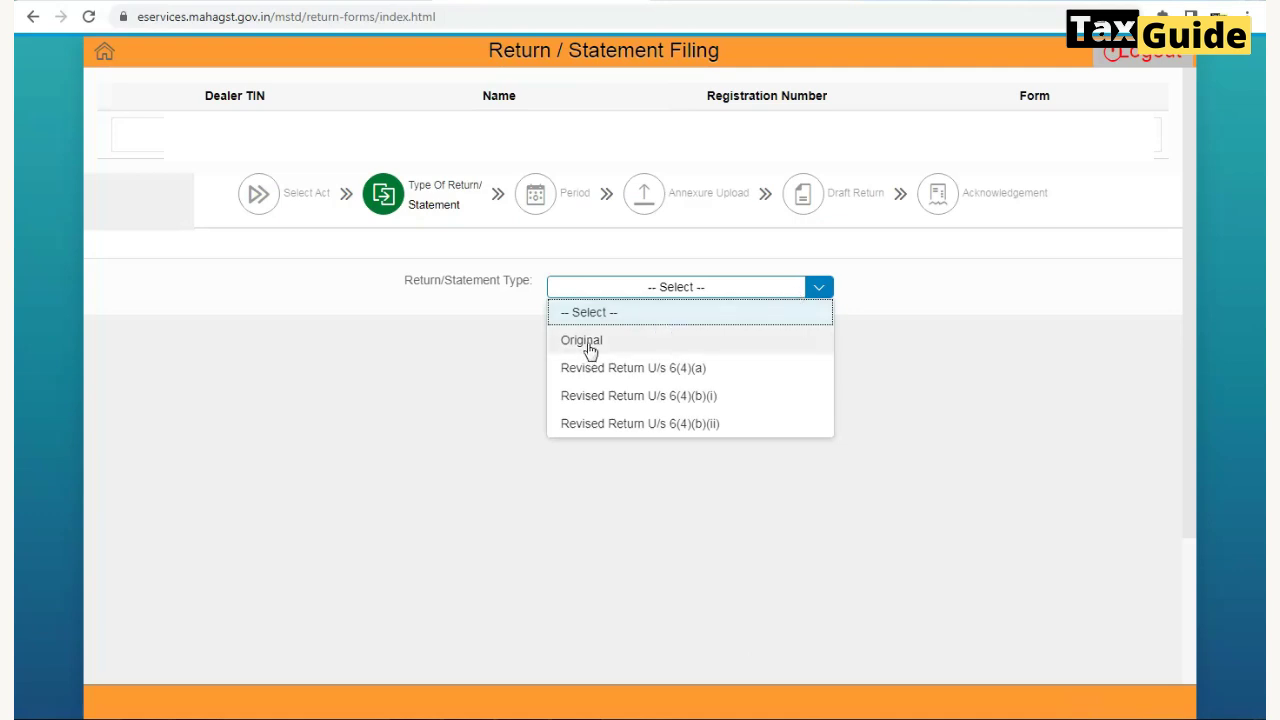
{"action": "left_click", "coordinate": [590, 342]}
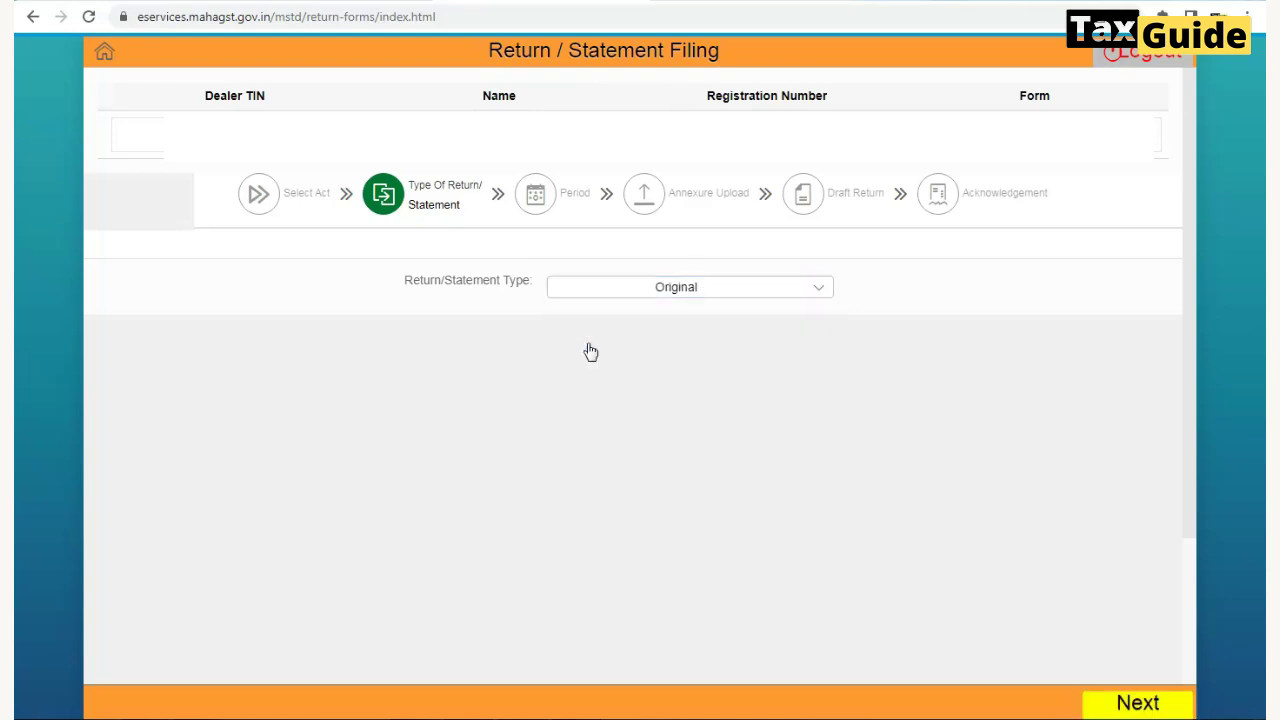
{"action": "left_click", "coordinate": [1138, 703]}
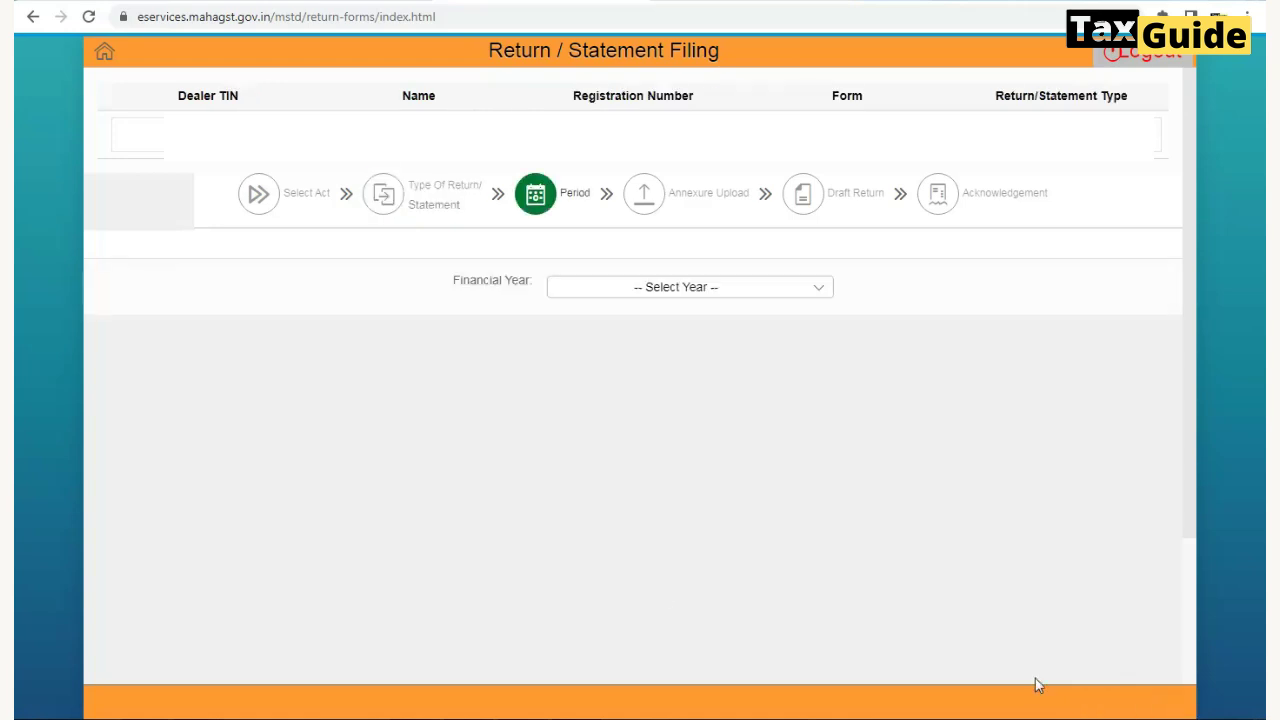
- Set the financial year to 2024-2025; its Periods list shows No data
{"action": "left_click", "coordinate": [646, 291]}
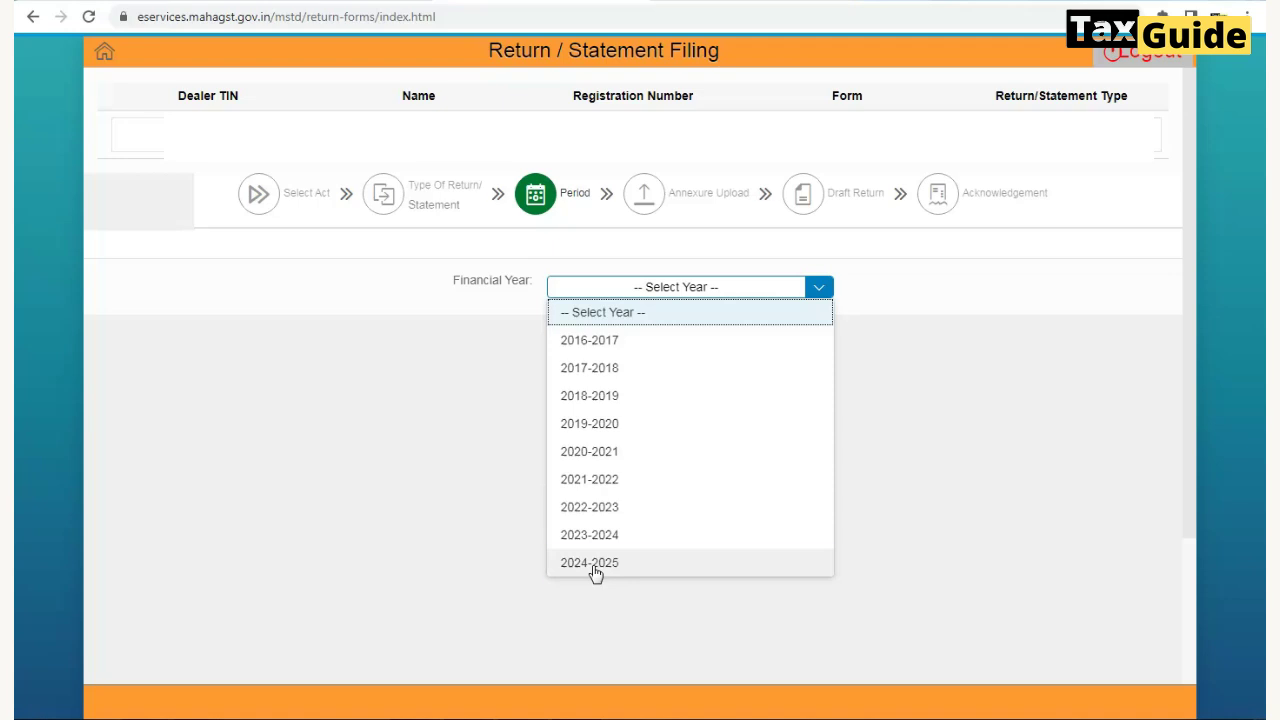
{"action": "left_click", "coordinate": [593, 567]}
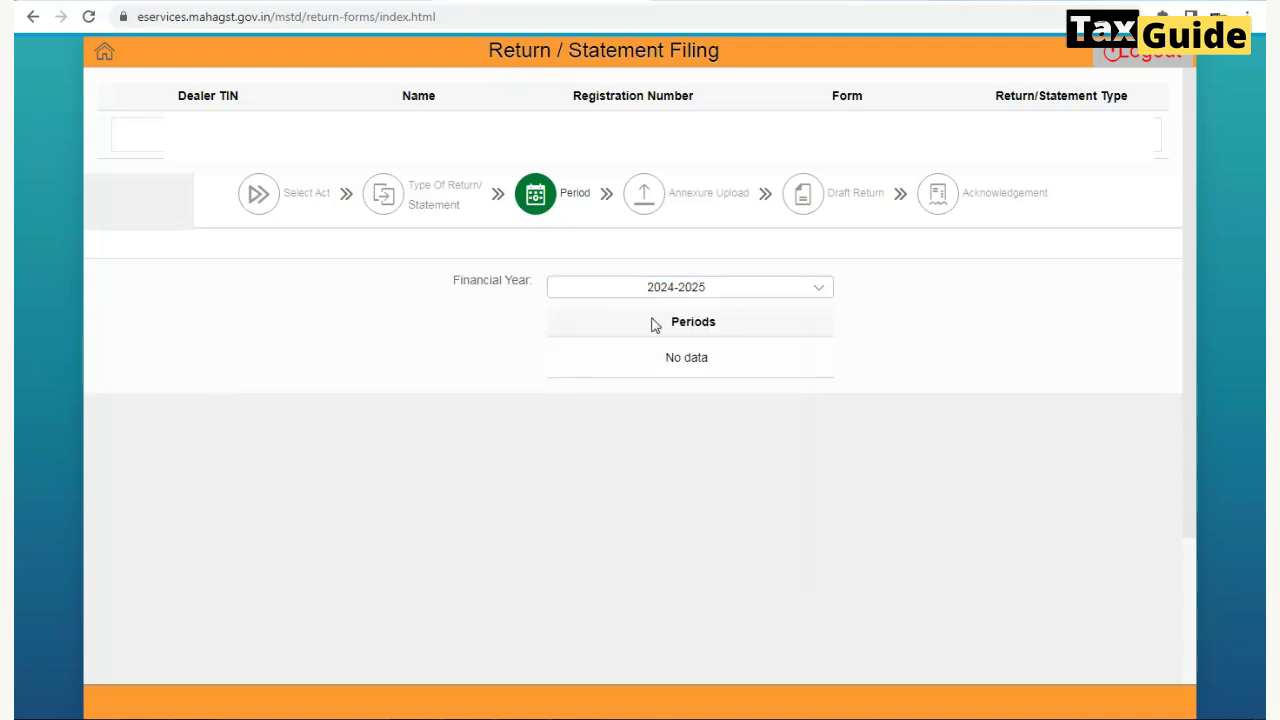
{"action": "left_click_drag", "start_coordinate": [672, 320], "coordinate": [768, 331]}
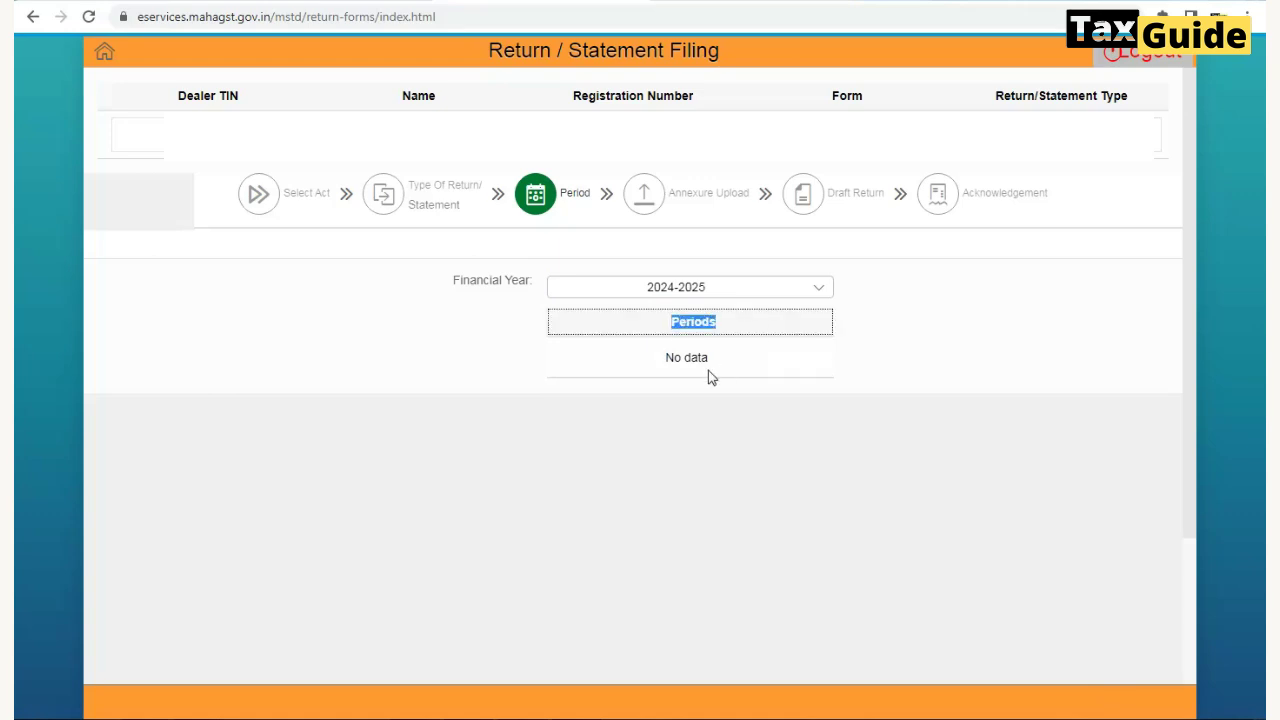